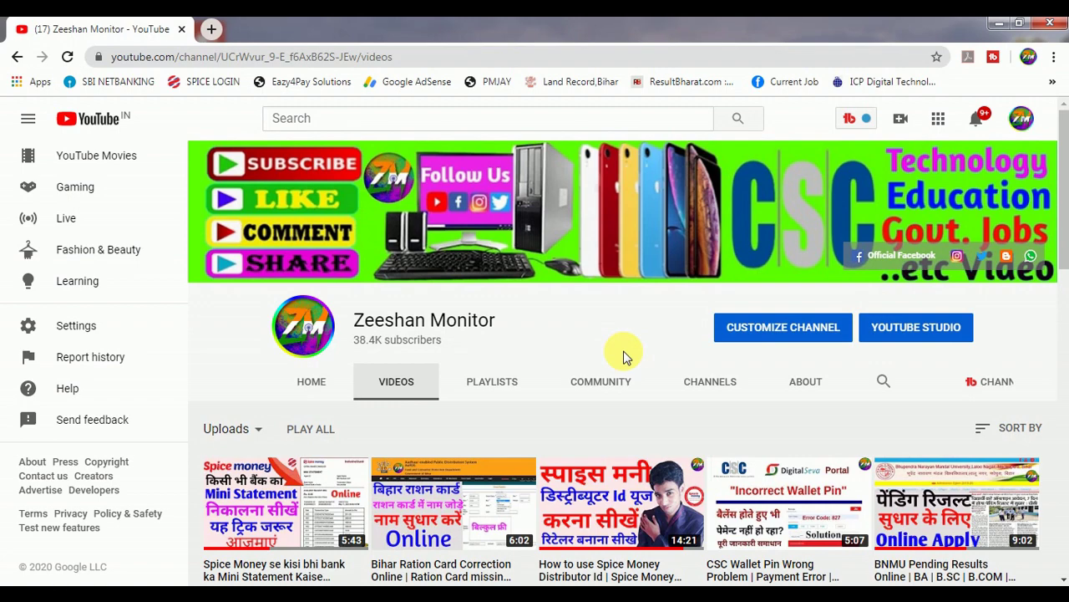
Scroll down through the channel's Videos tab, then drag the scrollbar back to the top
scroll(623, 356, "down", 2)
scroll(622, 356, "down", 1)
scroll(627, 357, "down", 1)
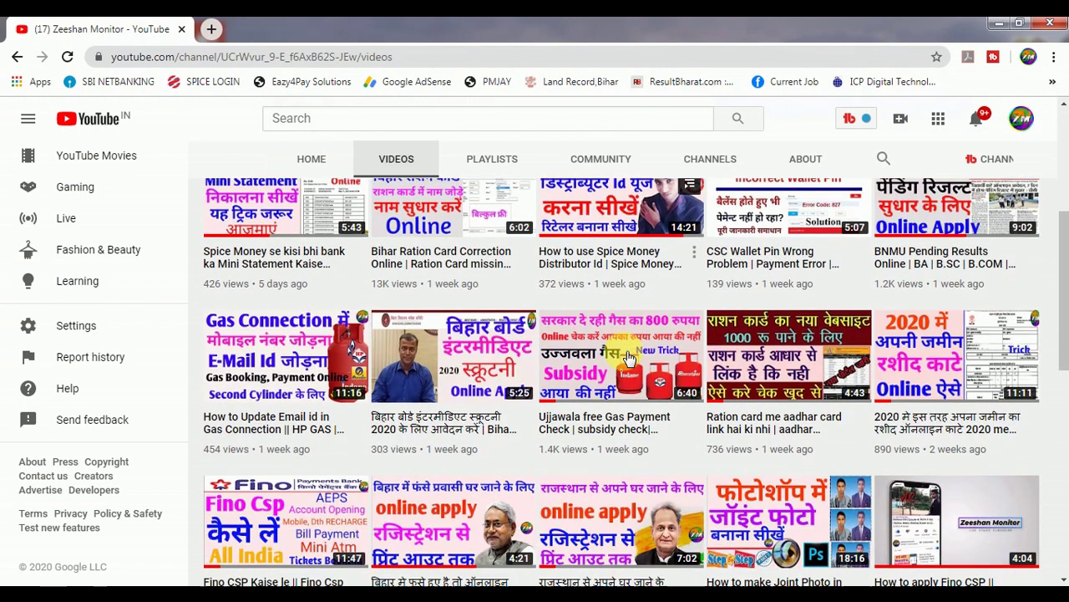
scroll(629, 357, "down", 1)
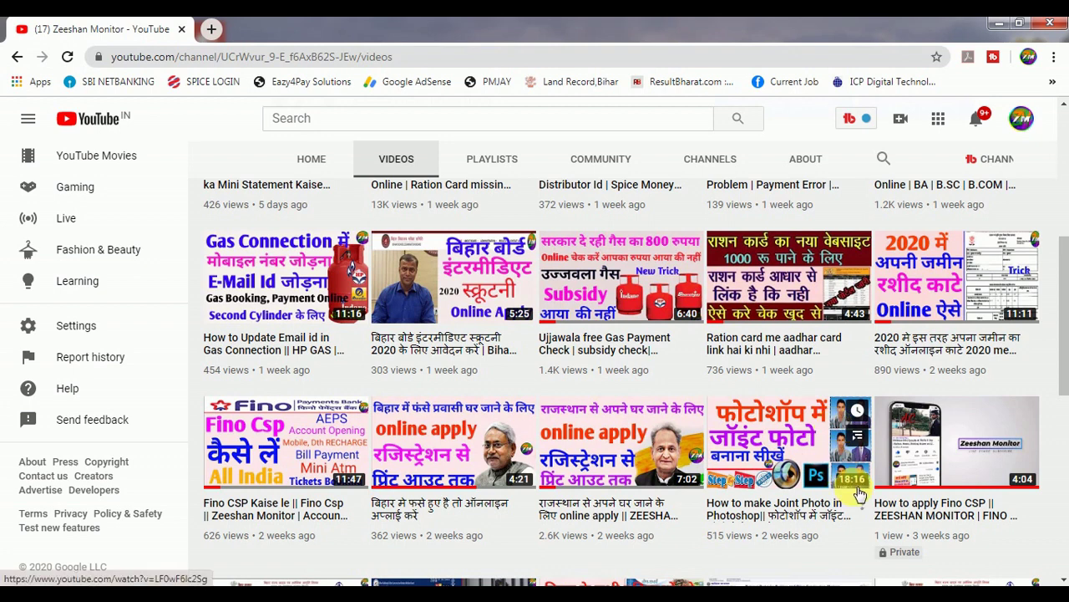
mouse_move(788, 518)
scroll(827, 447, "down", 4)
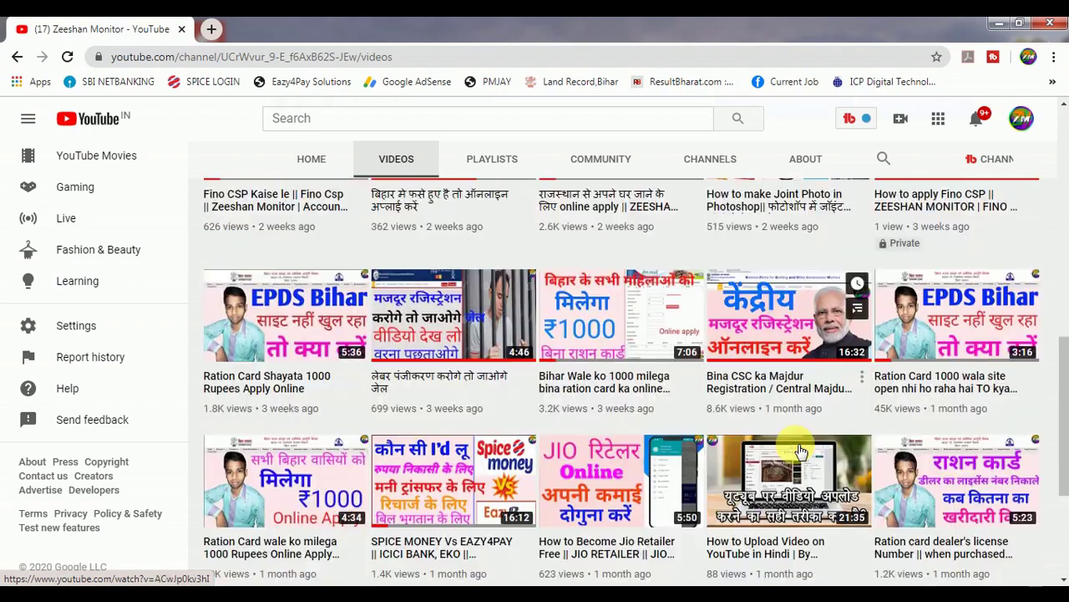
scroll(800, 452, "down", 2)
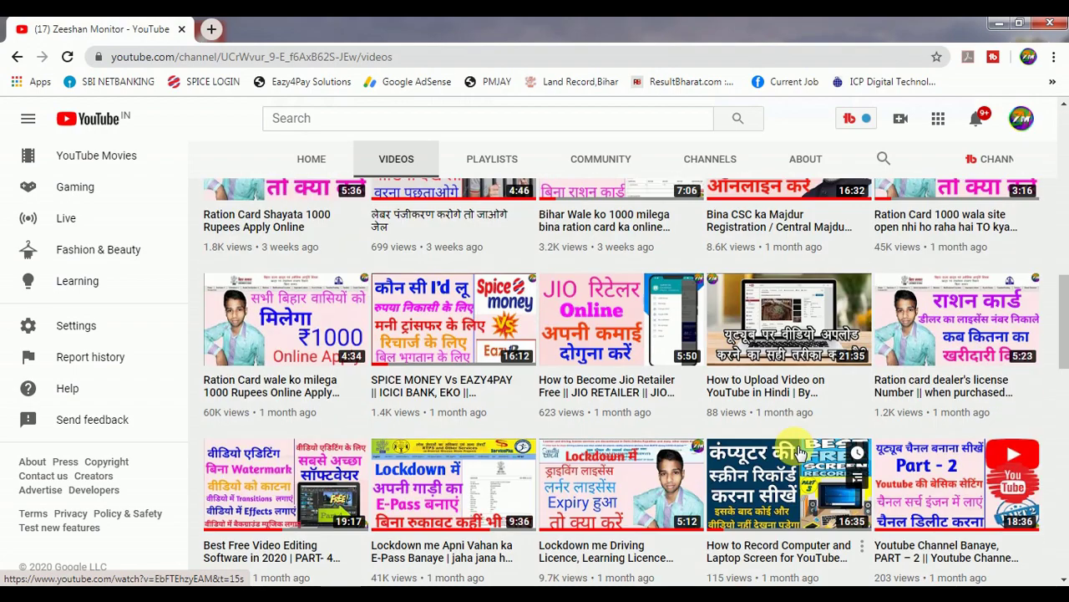
scroll(800, 452, "down", 3)
scroll(799, 452, "down", 2)
scroll(800, 452, "down", 1)
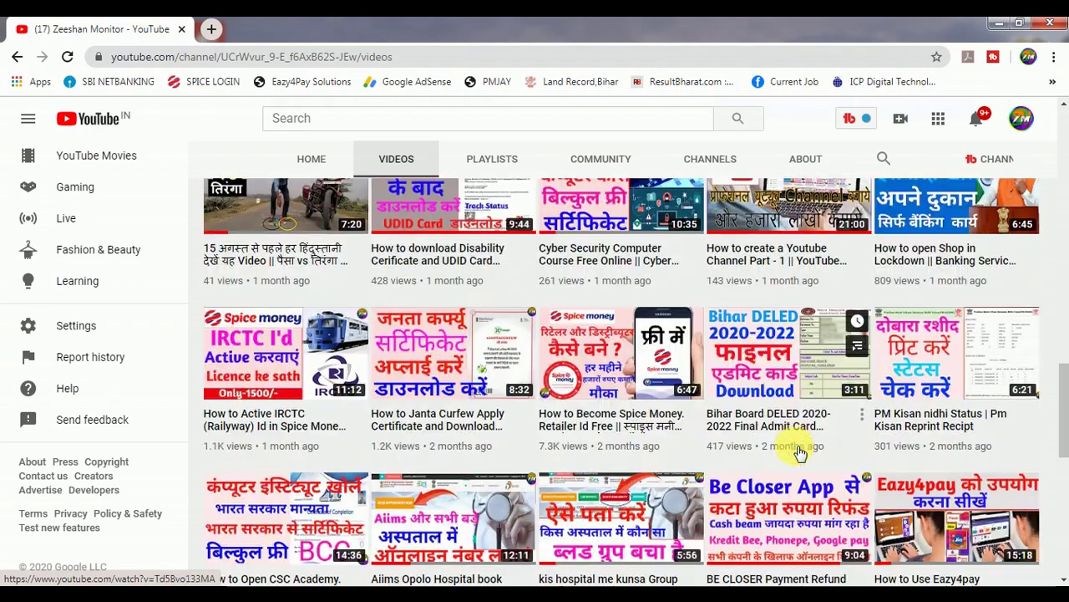
scroll(799, 452, "down", 1)
scroll(799, 452, "down", 2)
scroll(800, 452, "down", 1)
scroll(799, 452, "down", 2)
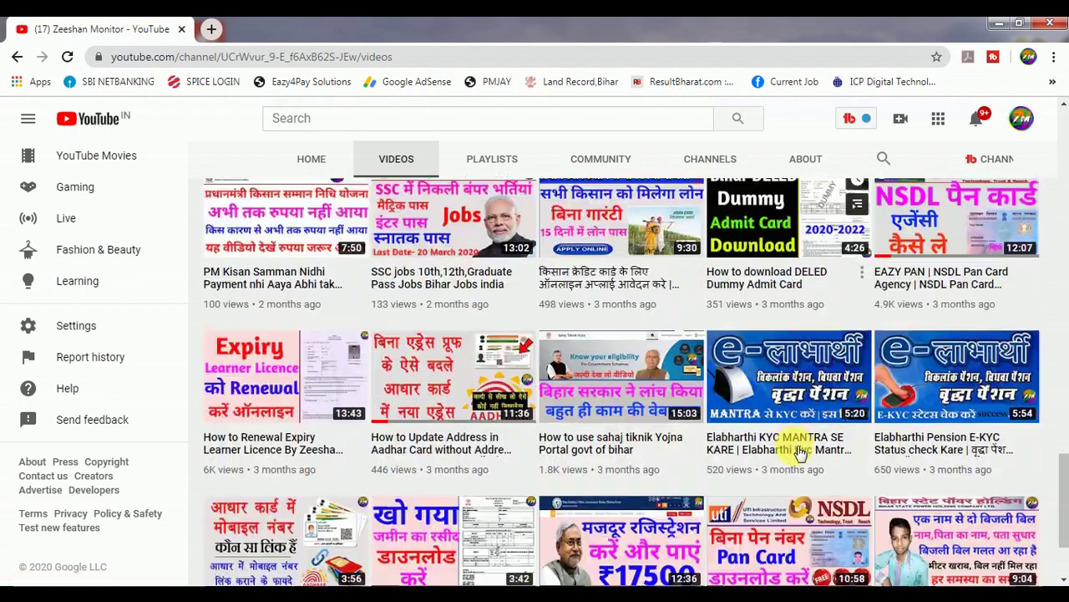
scroll(800, 452, "down", 2)
scroll(800, 452, "down", 2)
scroll(794, 451, "down", 1)
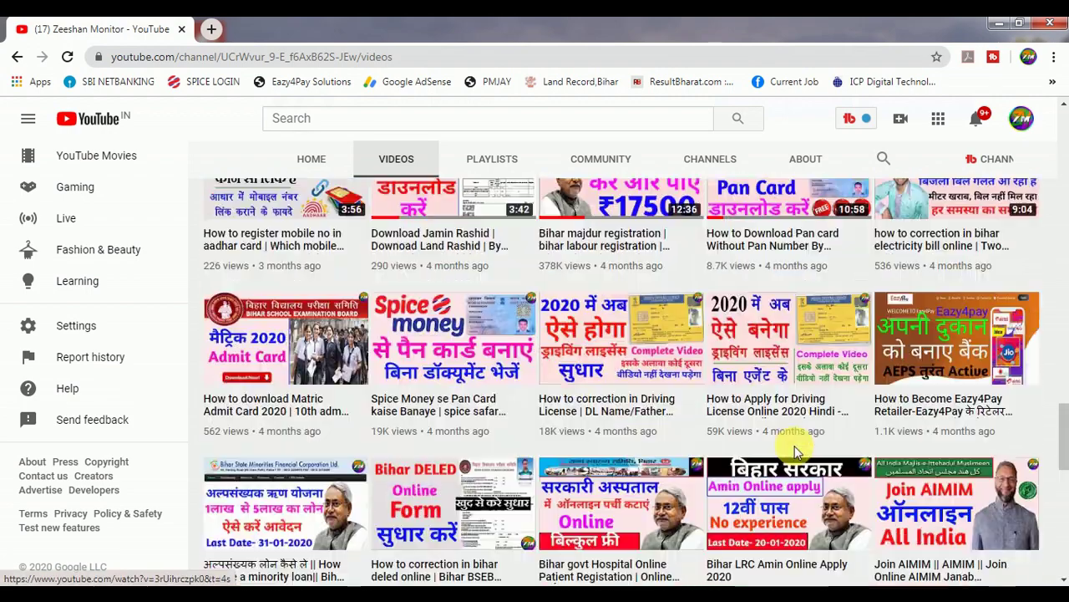
scroll(794, 446, "down", 1)
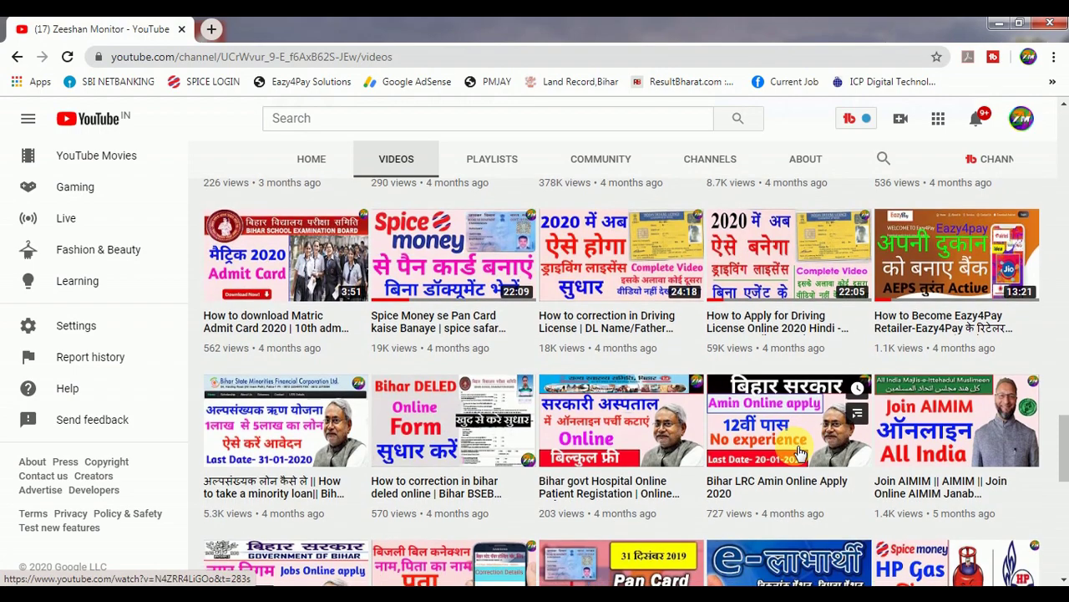
scroll(799, 452, "down", 2)
scroll(800, 452, "down", 2)
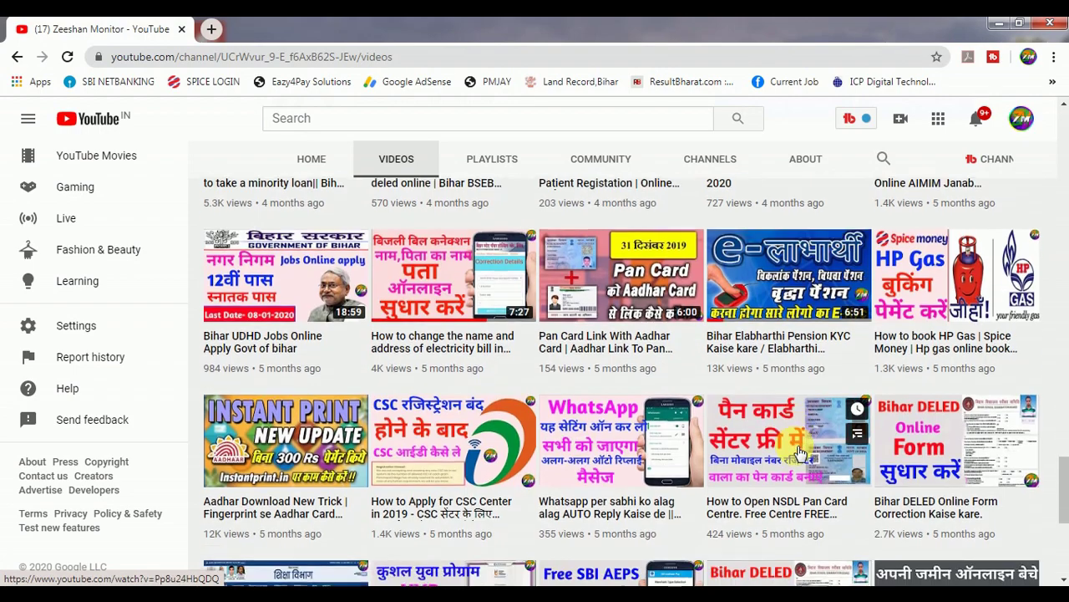
scroll(799, 452, "down", 1)
scroll(800, 452, "down", 3)
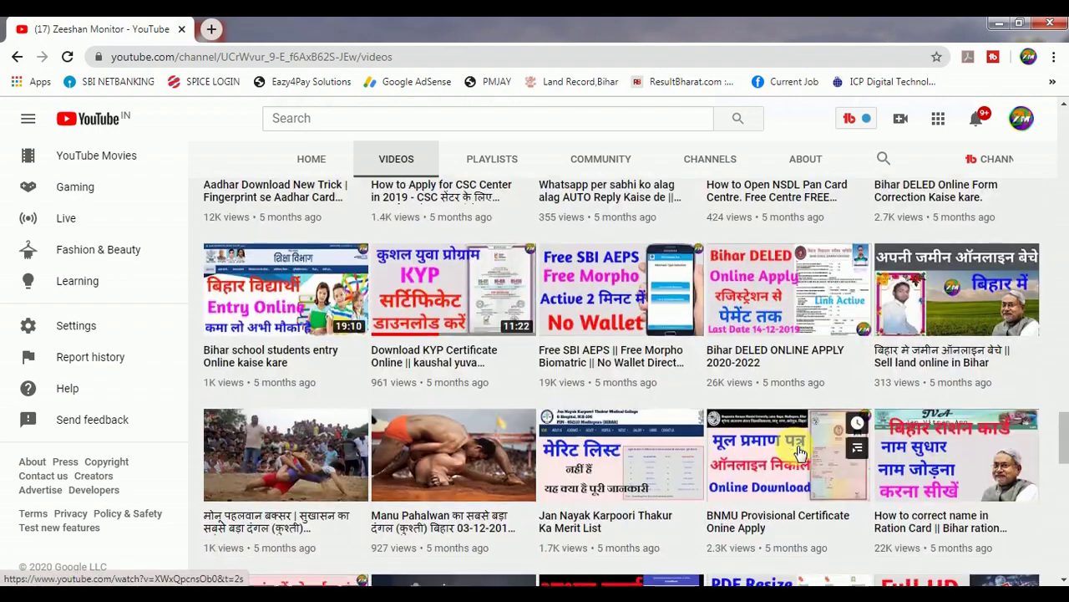
scroll(799, 452, "down", 2)
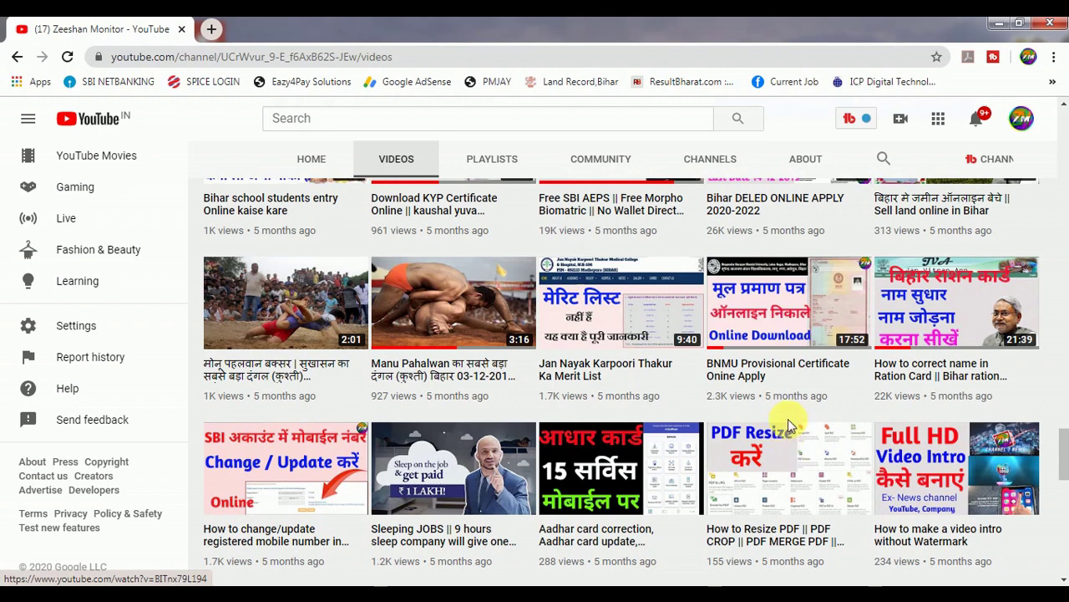
scroll(627, 418, "down", 4)
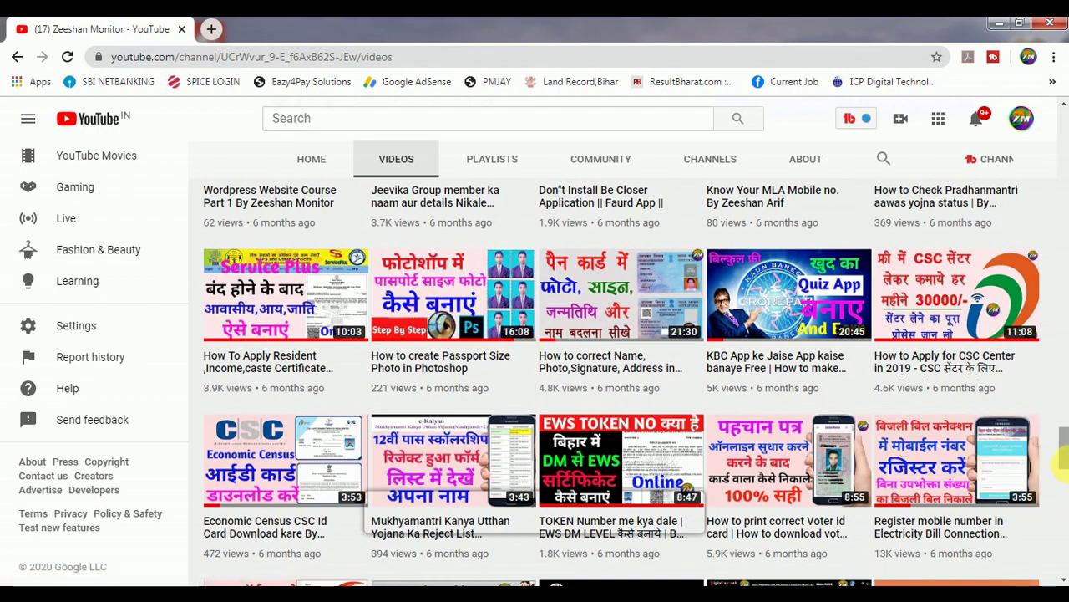
left_click_drag(1061, 455, 1061, 167)
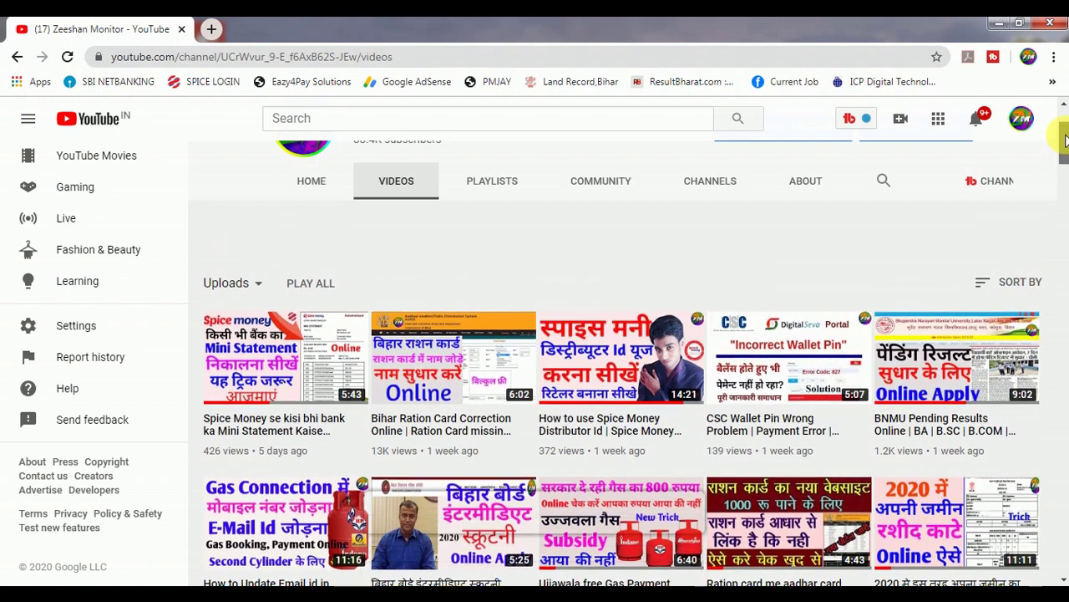
left_click_drag(1065, 151, 1062, 114)
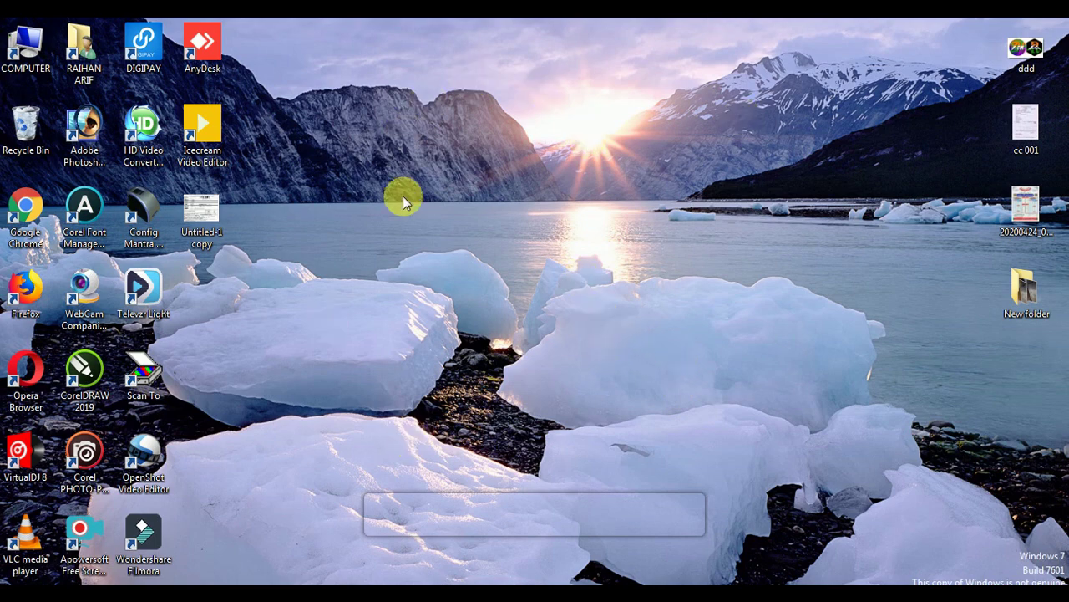
left_click(87, 136)
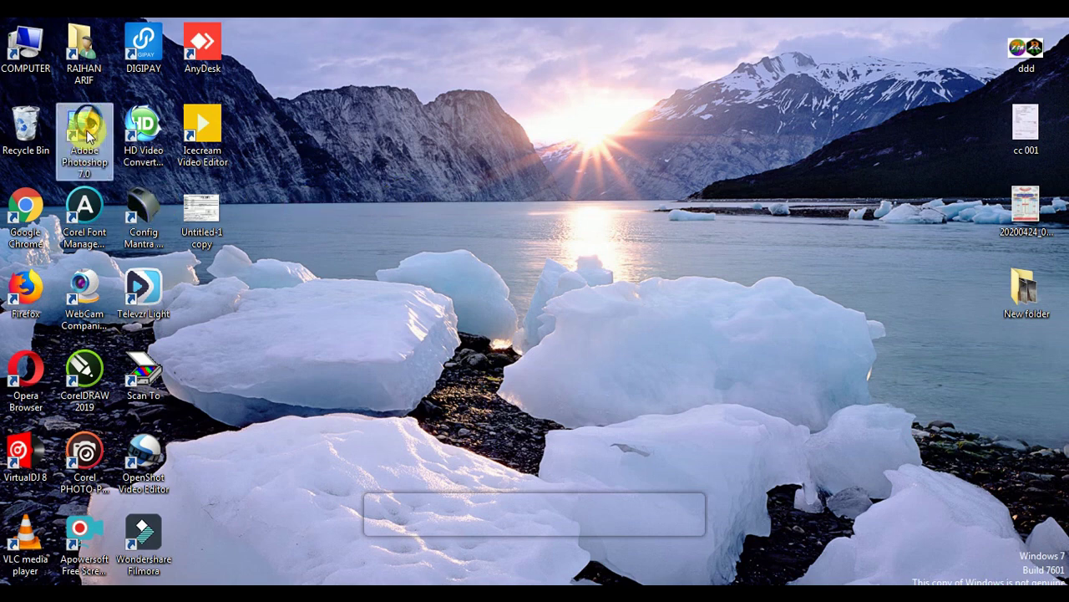
double_click(87, 136)
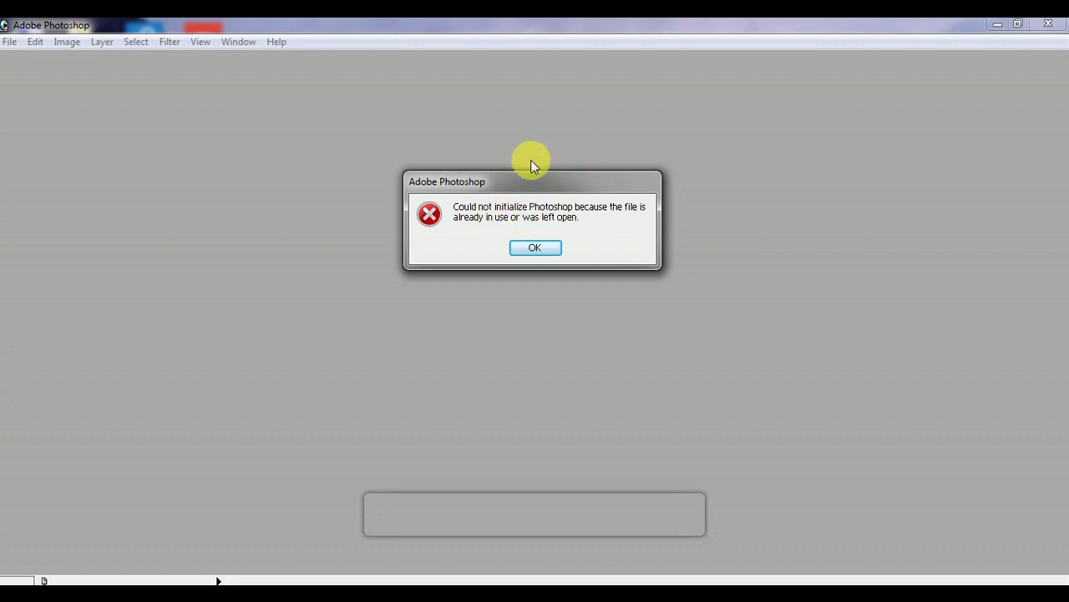
left_click(535, 249)
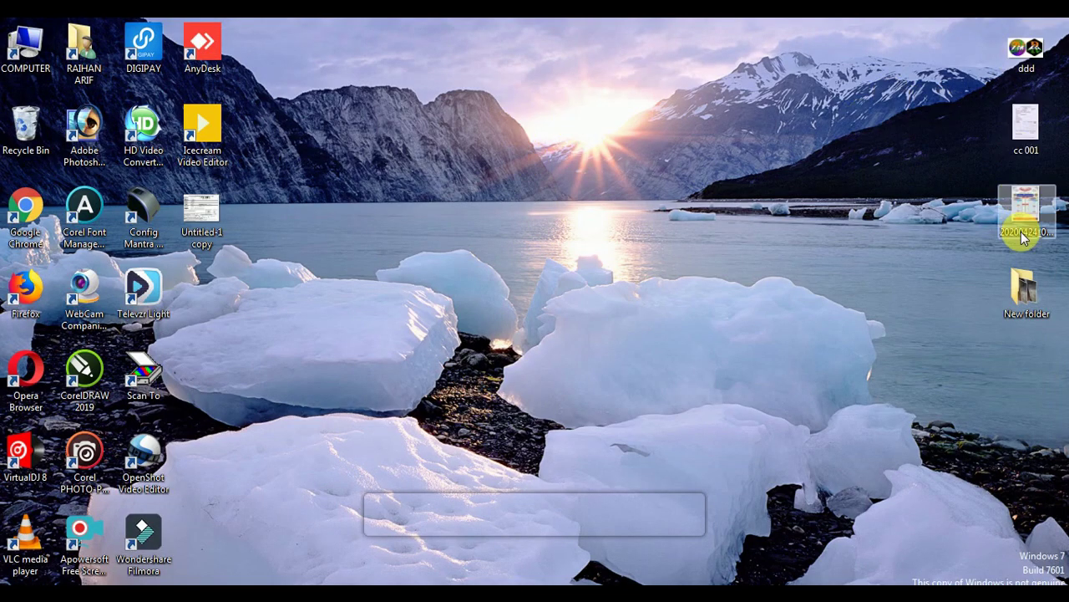
Open 20200424_053820.jpg in Photoshop without customizing colour settings, centre it, then minimize Photoshop
right_click(1021, 197)
mouse_move(936, 334)
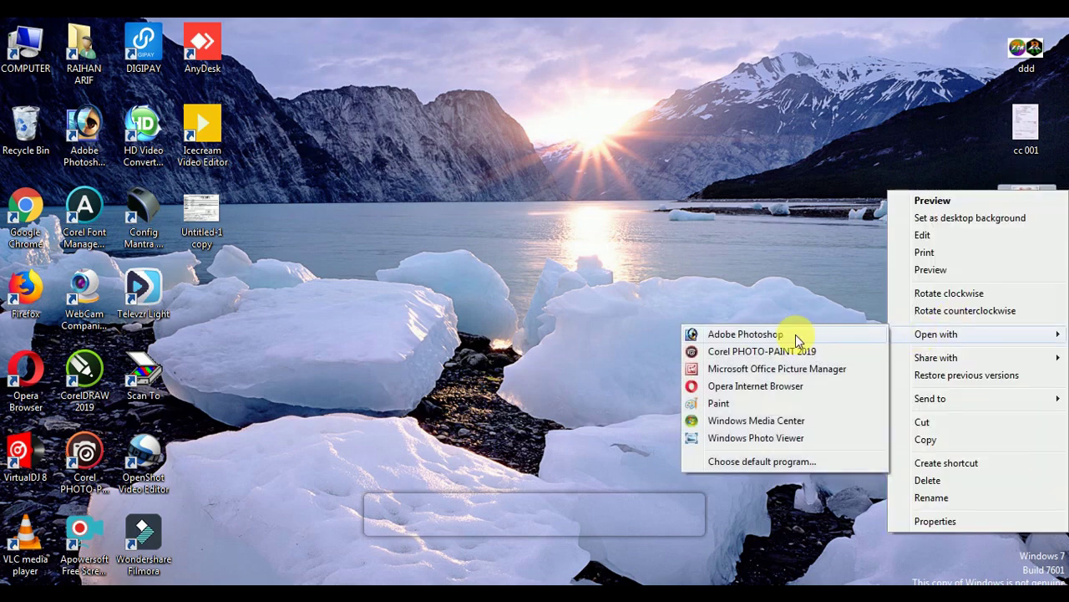
left_click(795, 334)
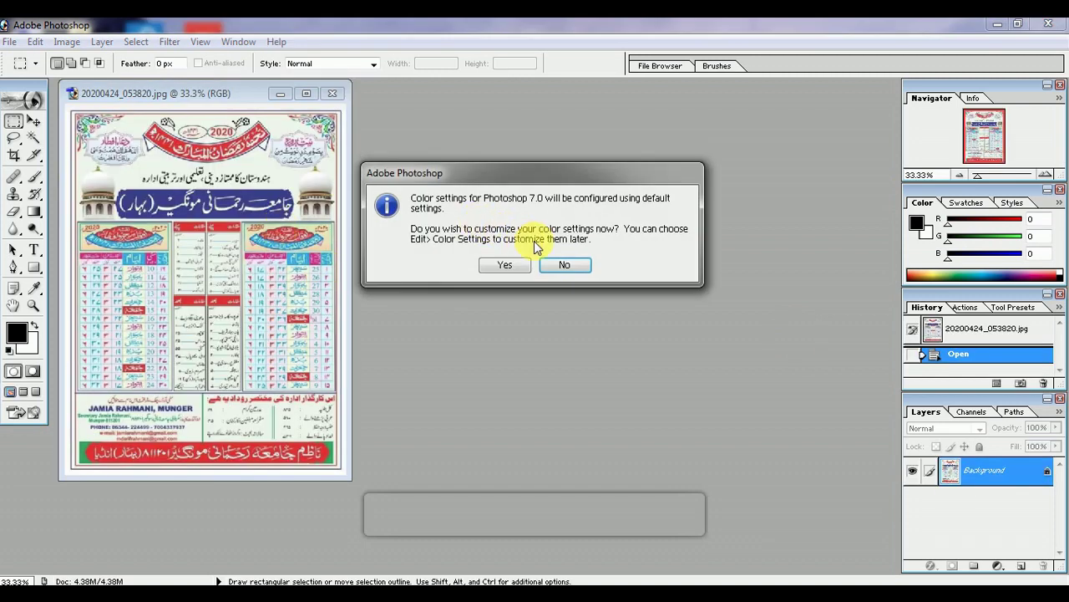
left_click(566, 265)
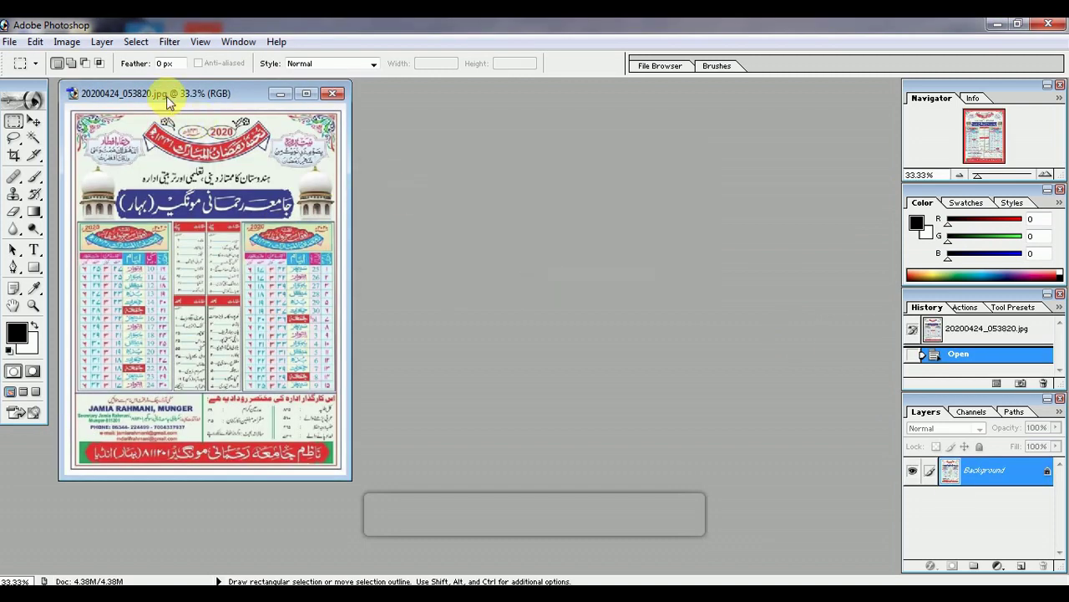
left_click_drag(166, 96, 351, 100)
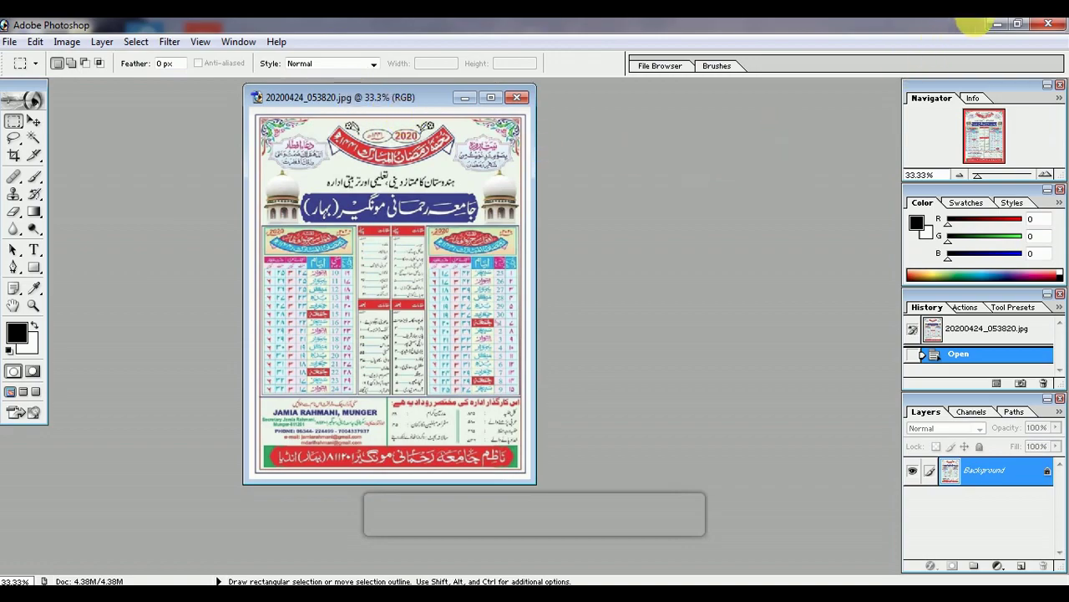
left_click(999, 24)
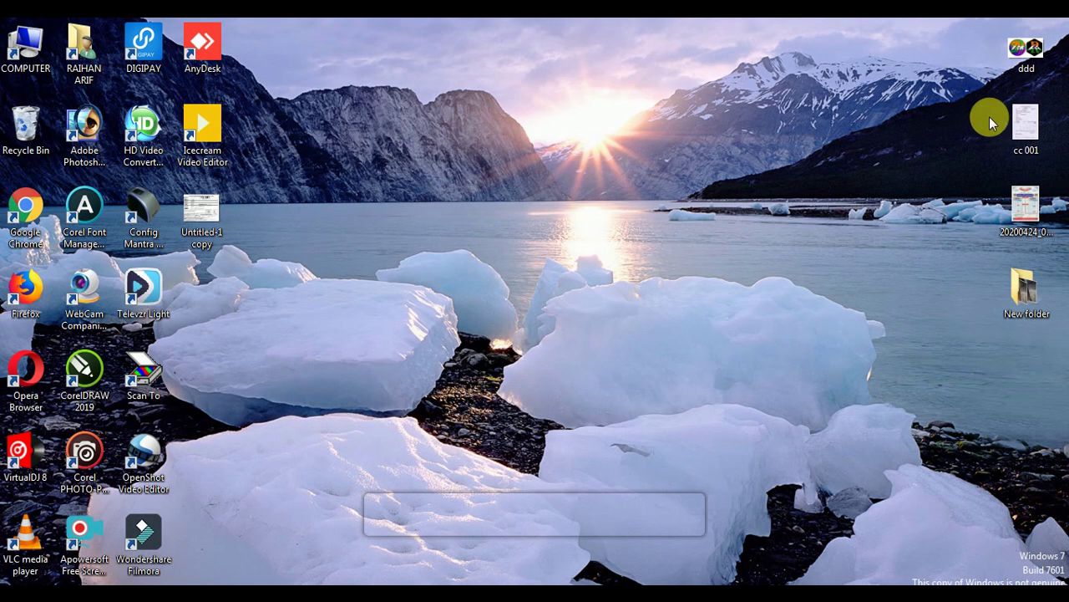
Open the ddd image in Photoshop and close the previously open 20200424 image
right_click(1024, 45)
mouse_move(936, 188)
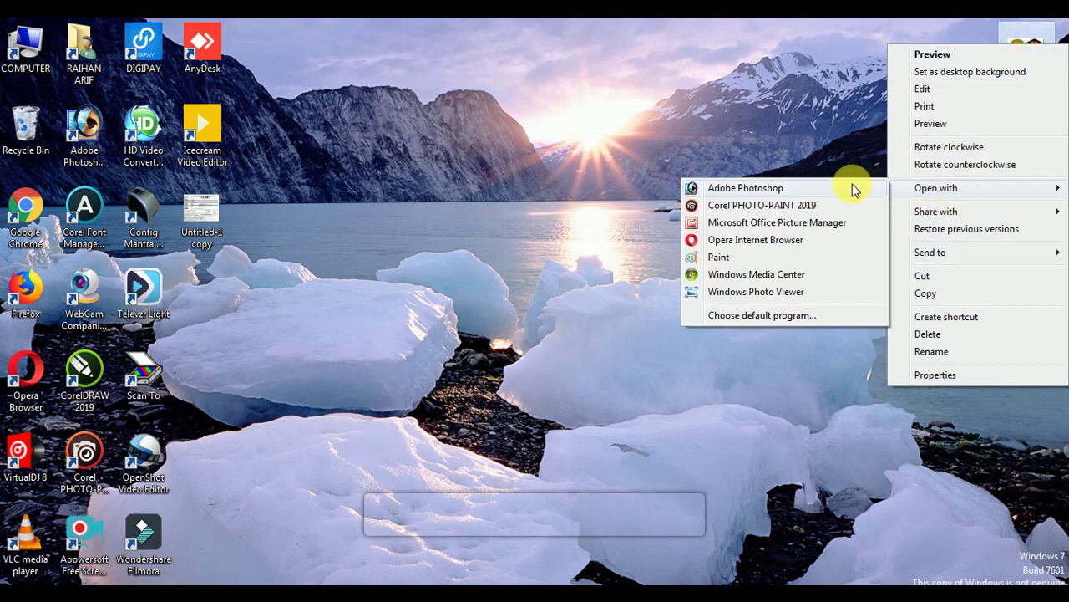
left_click(769, 189)
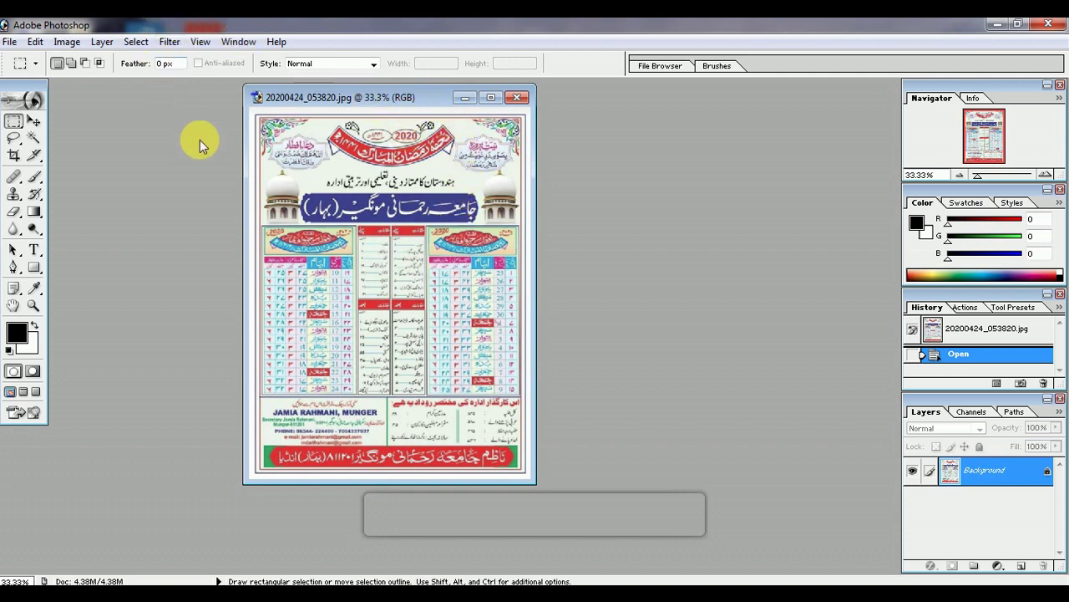
left_click(516, 97)
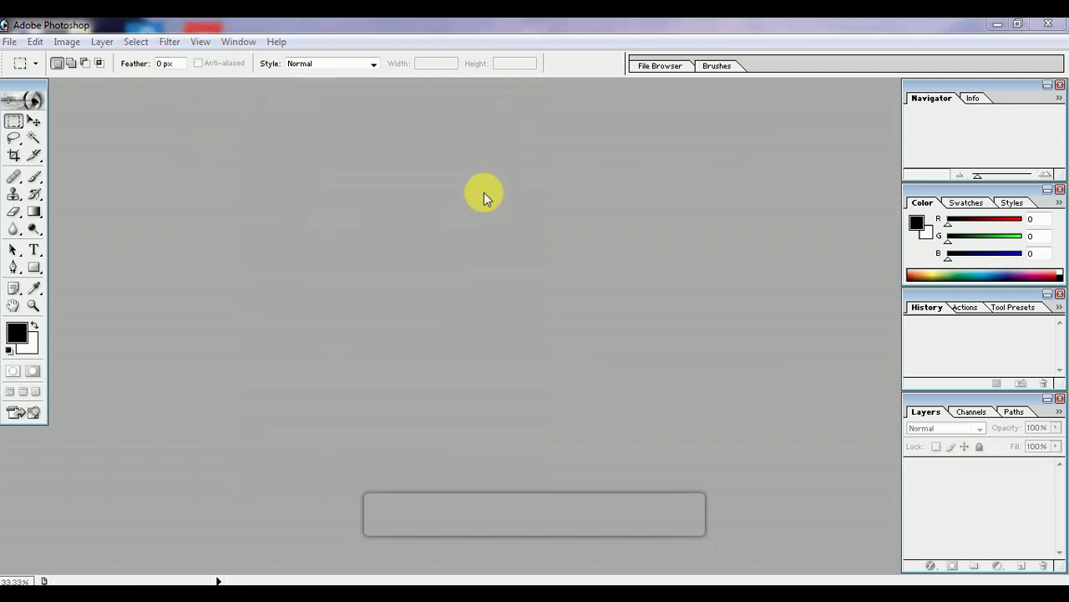
Open hqdefault copy.jpg from the F: drive
double_click(484, 194)
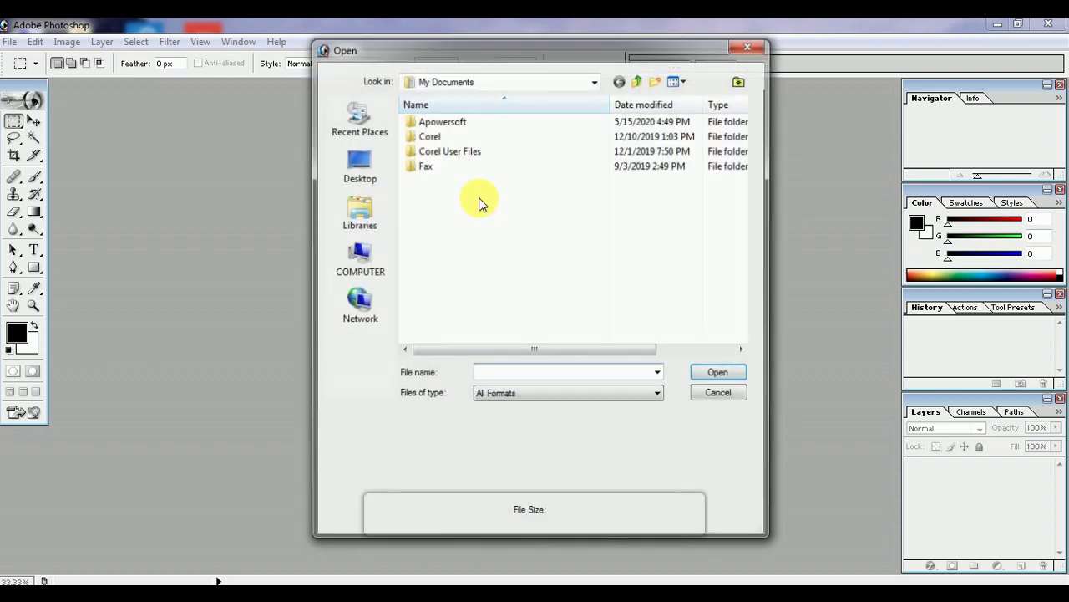
left_click(374, 253)
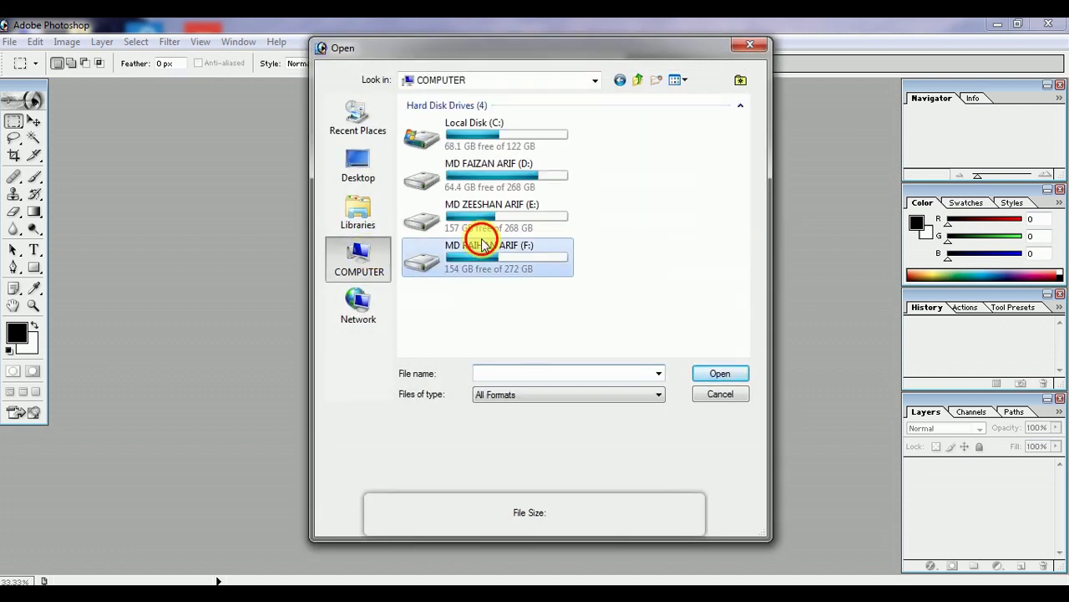
double_click(479, 251)
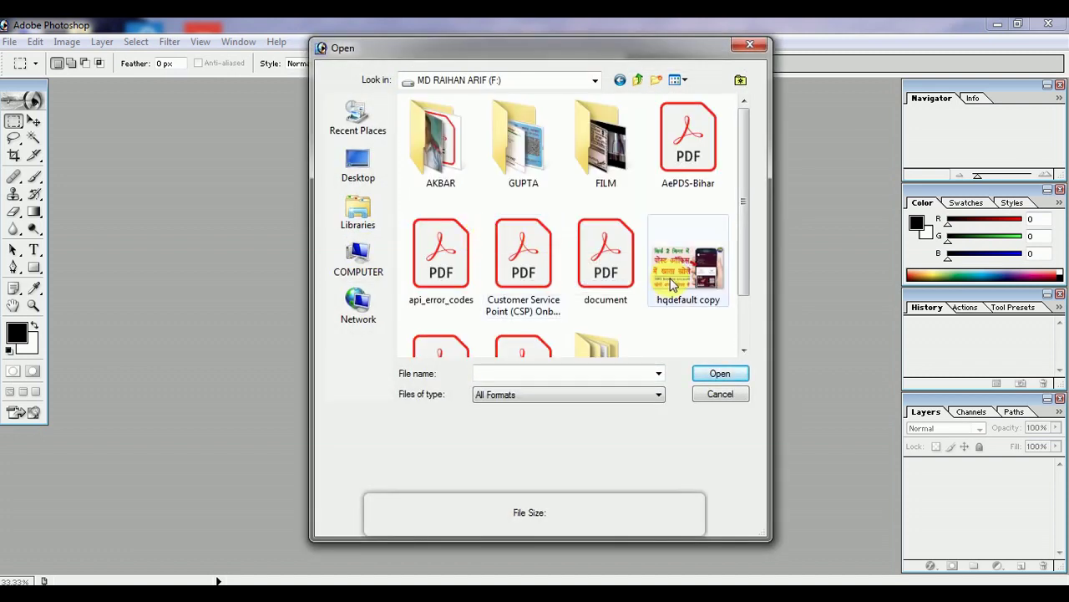
double_click(681, 283)
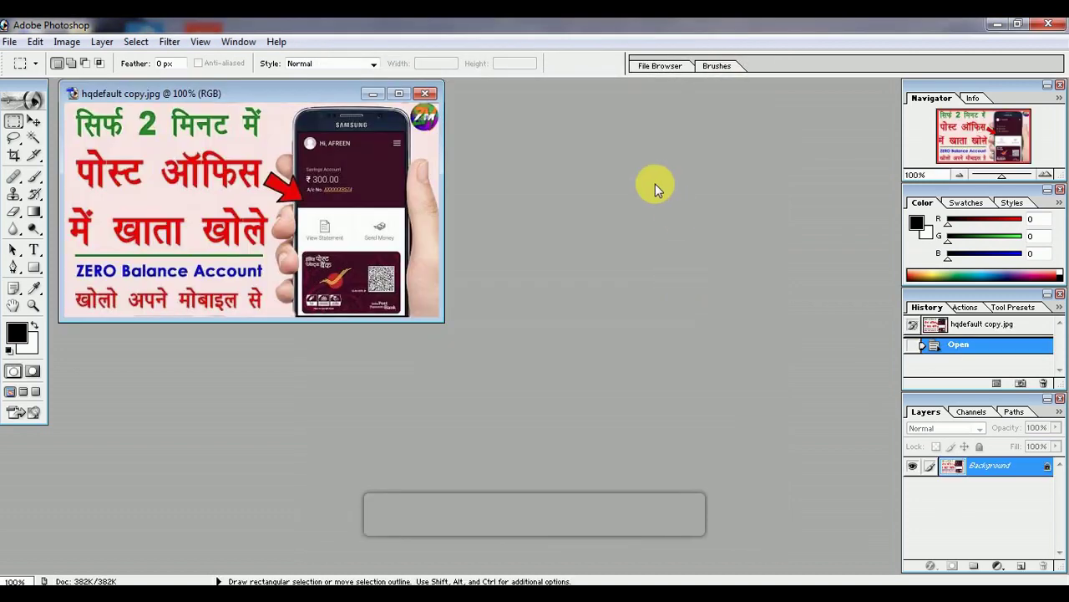
Maximize the hqdefault copy window and zoom in to 110%
left_click(400, 94)
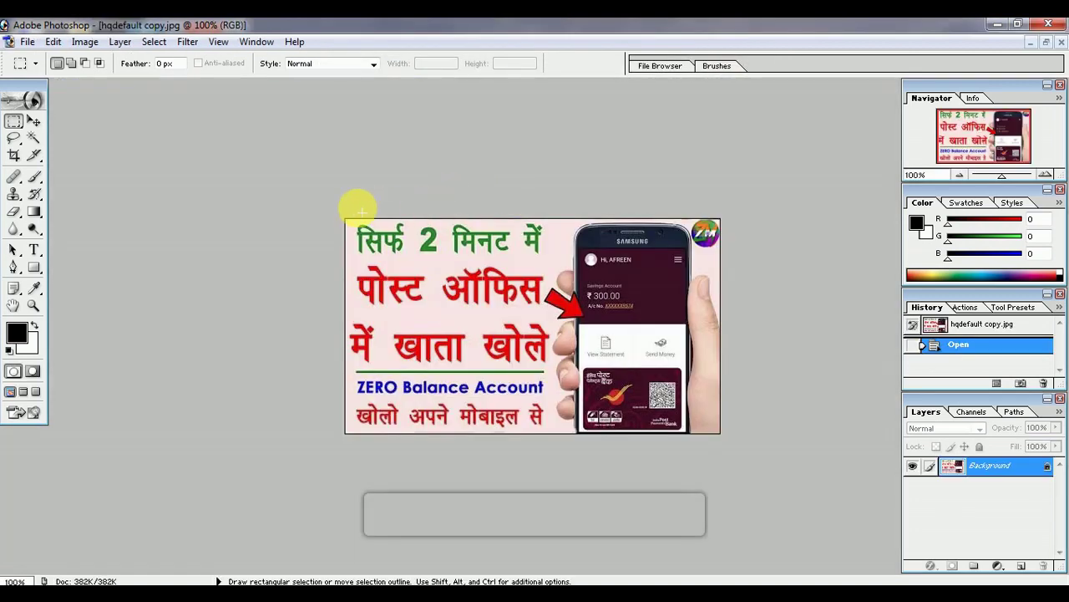
key("ctrl+0")
key("ctrl+plus")
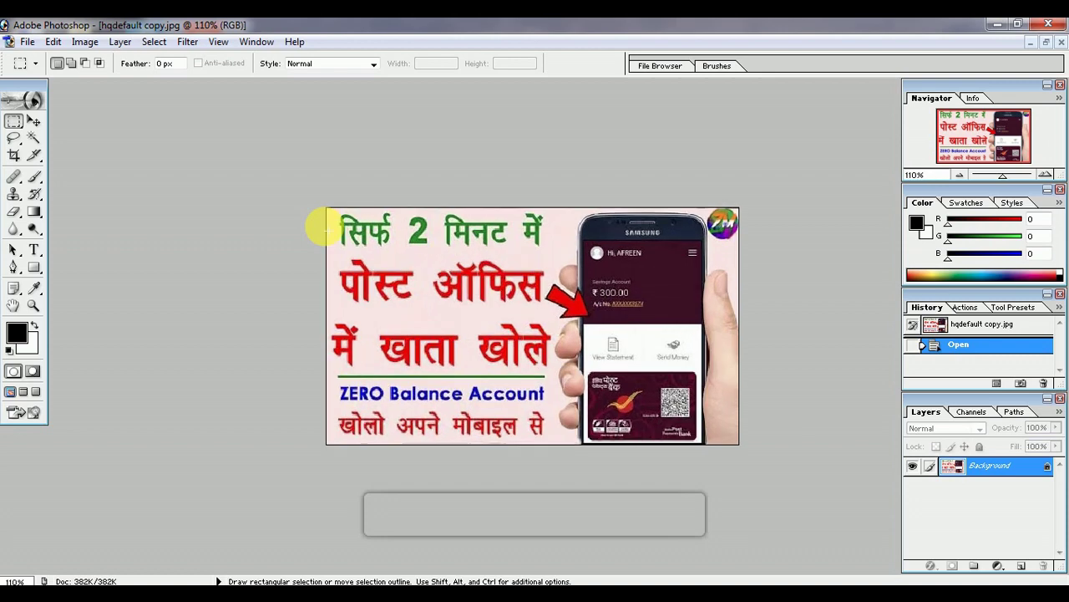
Try saving the image as fhgfg.jpg, dismiss the file-in-use error, and close it
left_click(27, 42)
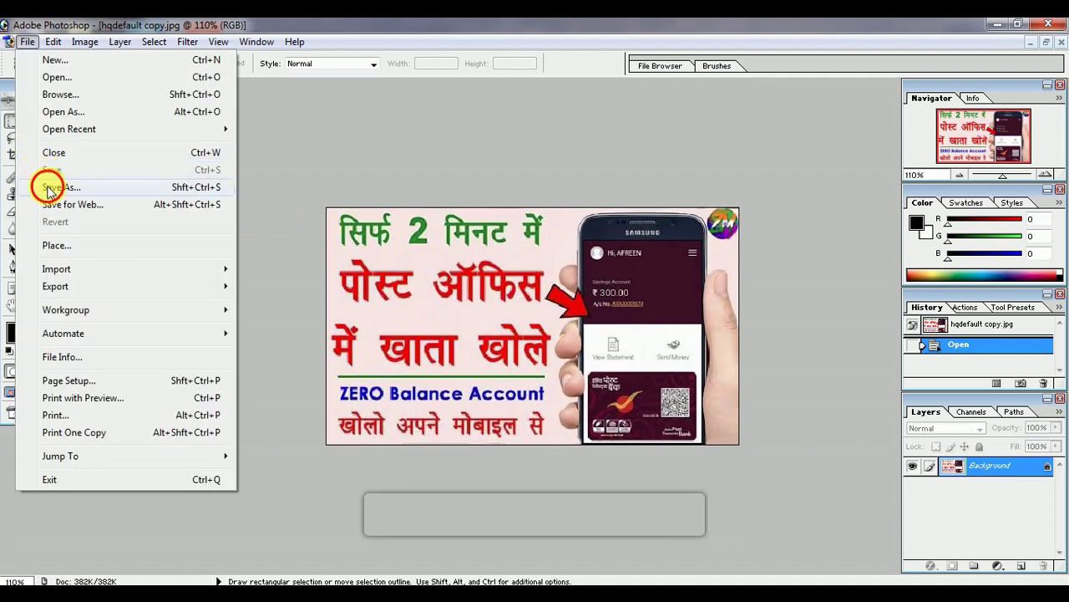
left_click(48, 189)
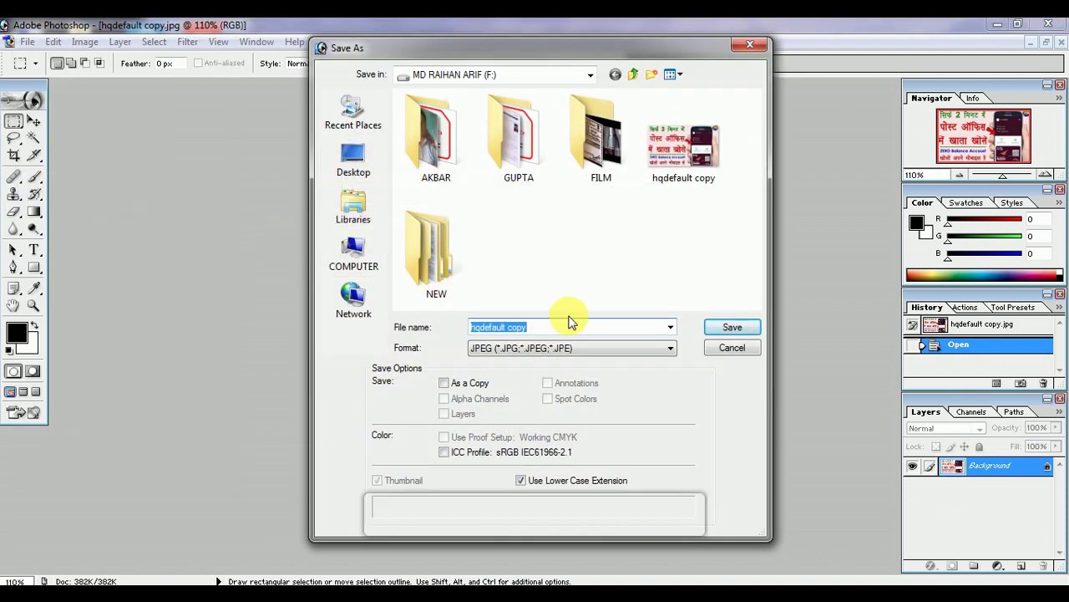
type("fhgfg")
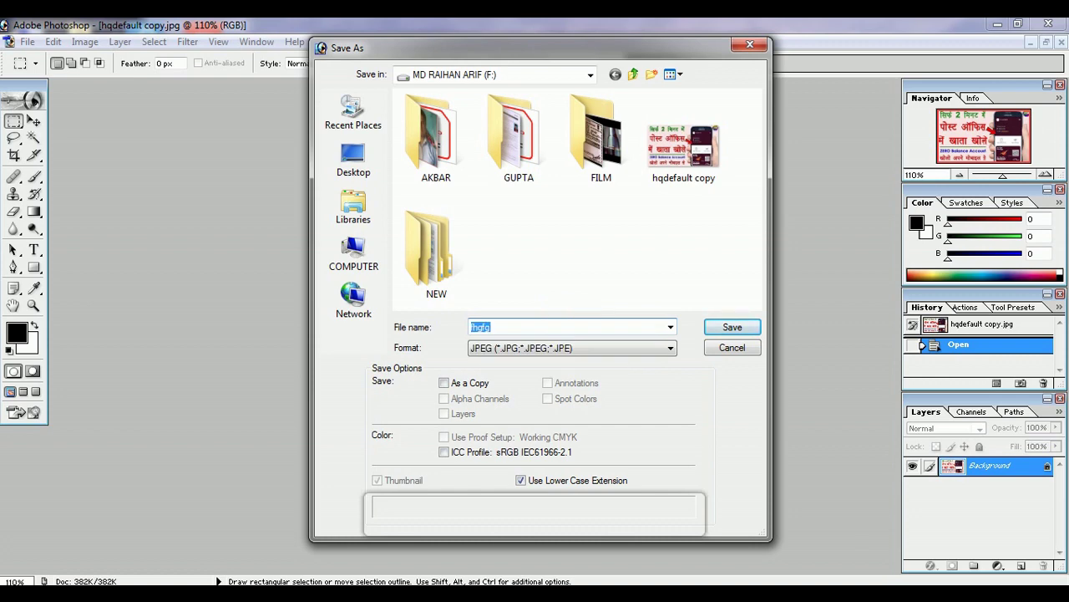
key("Return")
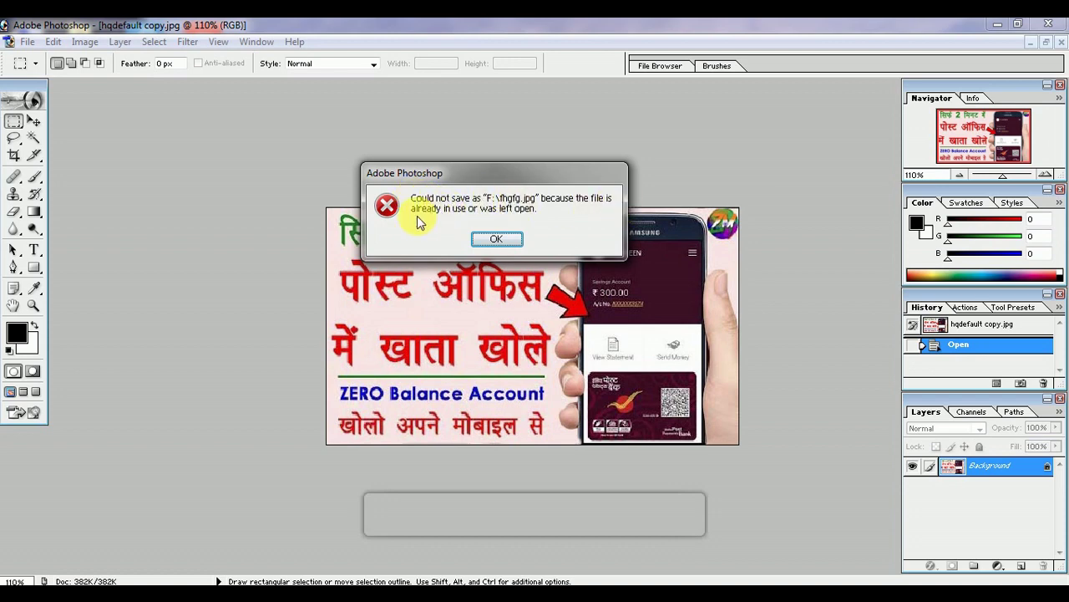
left_click(497, 240)
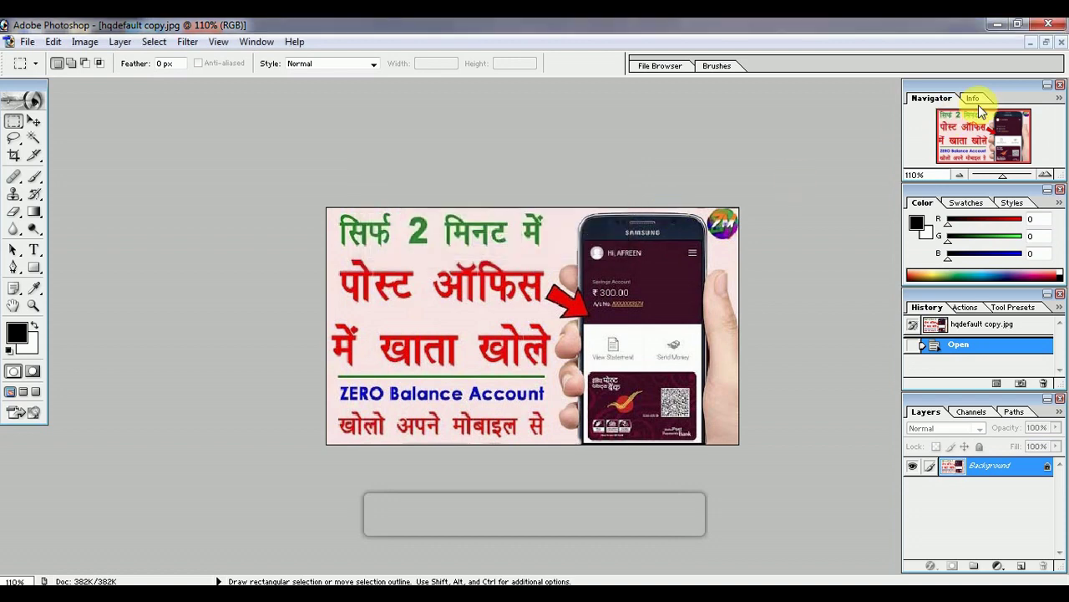
left_click(1045, 42)
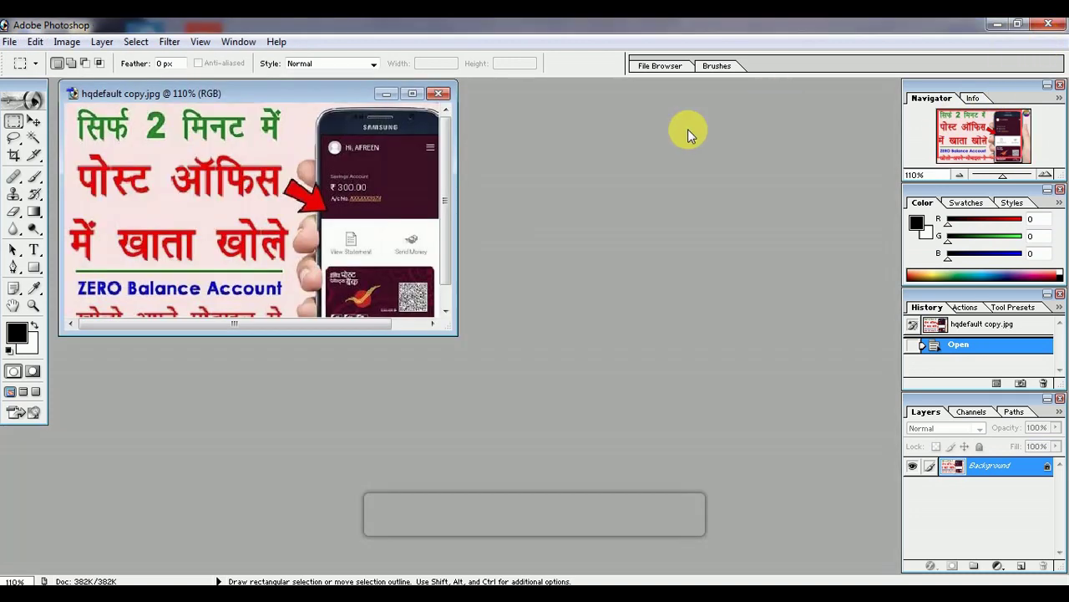
left_click(440, 95)
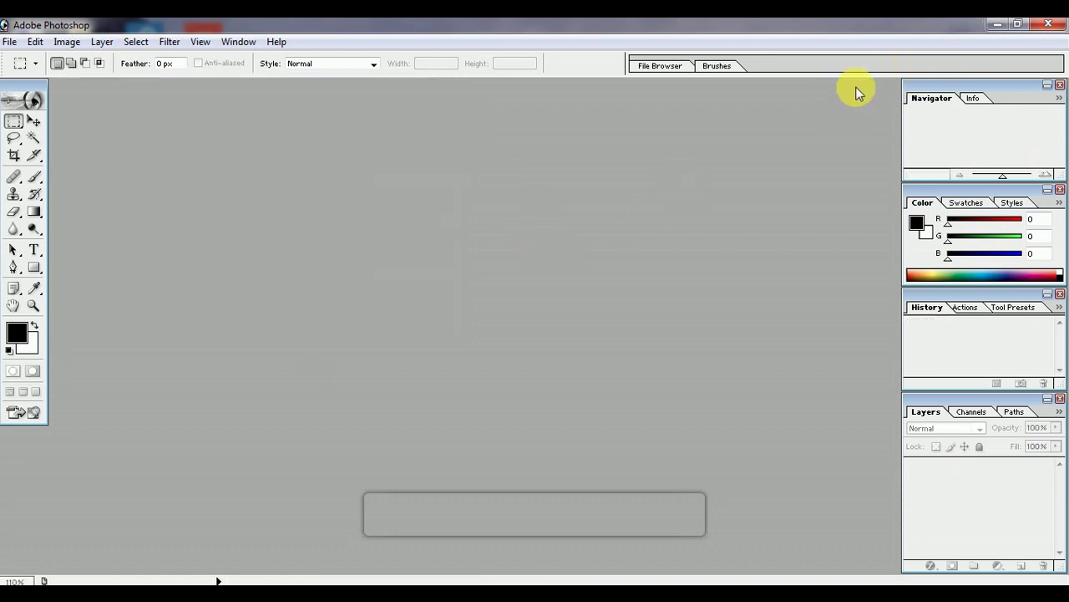
Minimize Photoshop, refresh the desktop four times, then bring up the Start menu
left_click(991, 29)
right_click(393, 154)
left_click(411, 197)
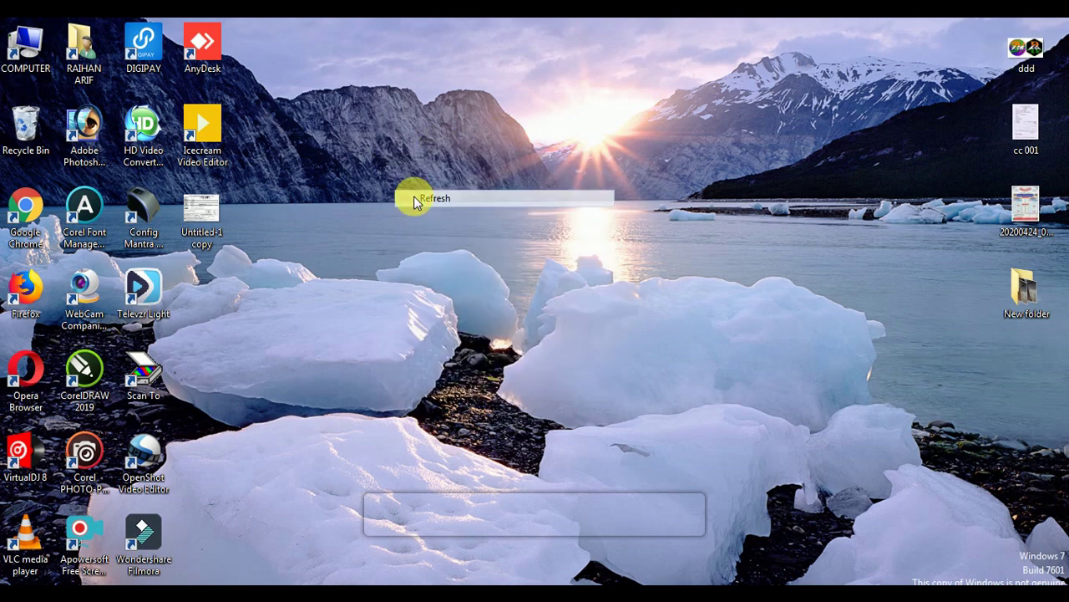
right_click(331, 150)
left_click(359, 197)
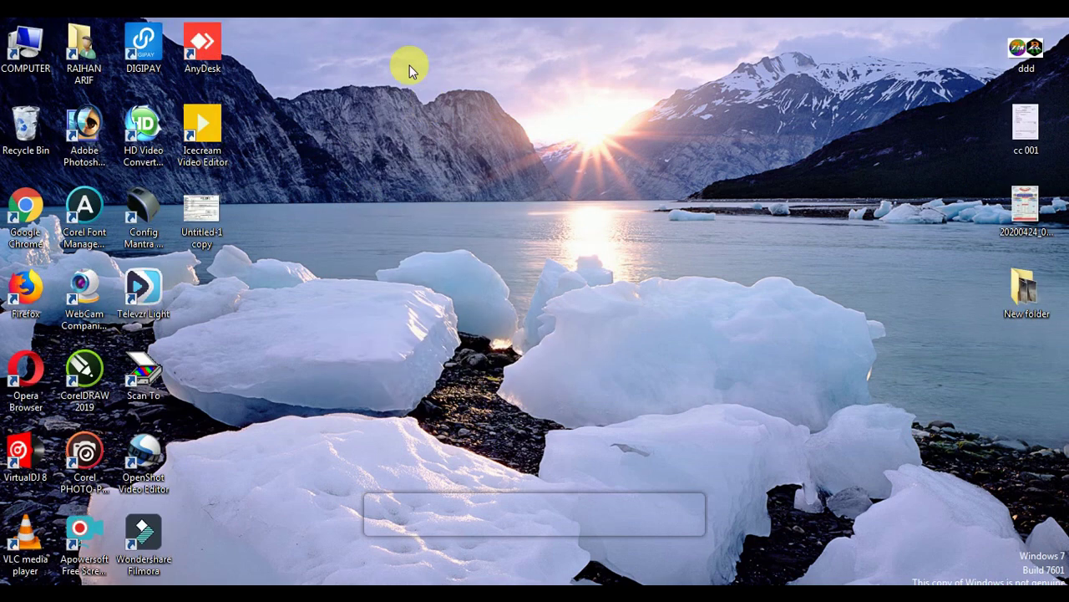
right_click(346, 128)
left_click(357, 173)
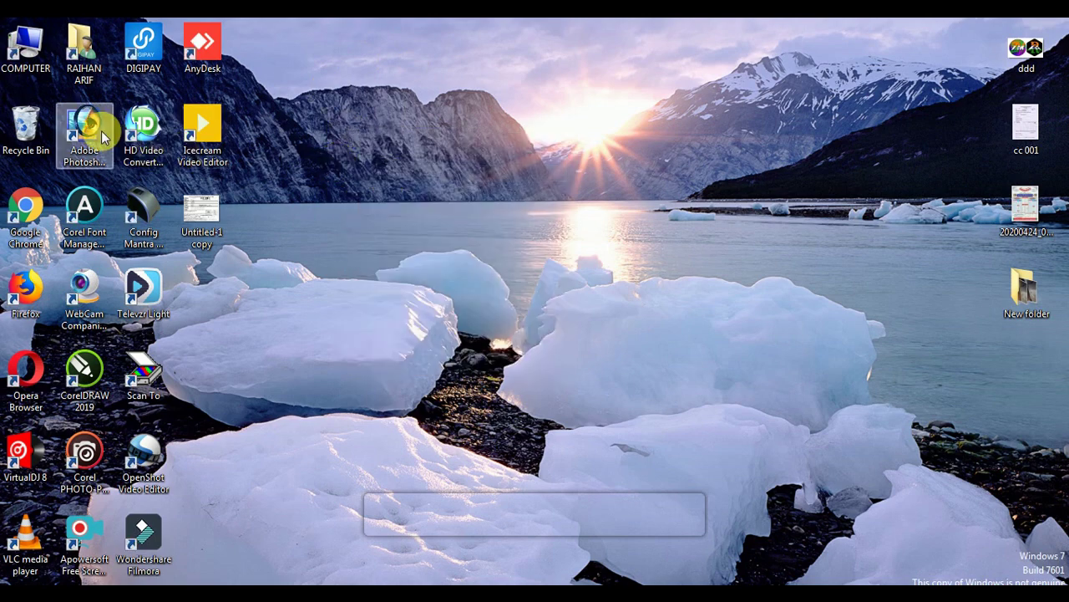
right_click(322, 72)
left_click(346, 117)
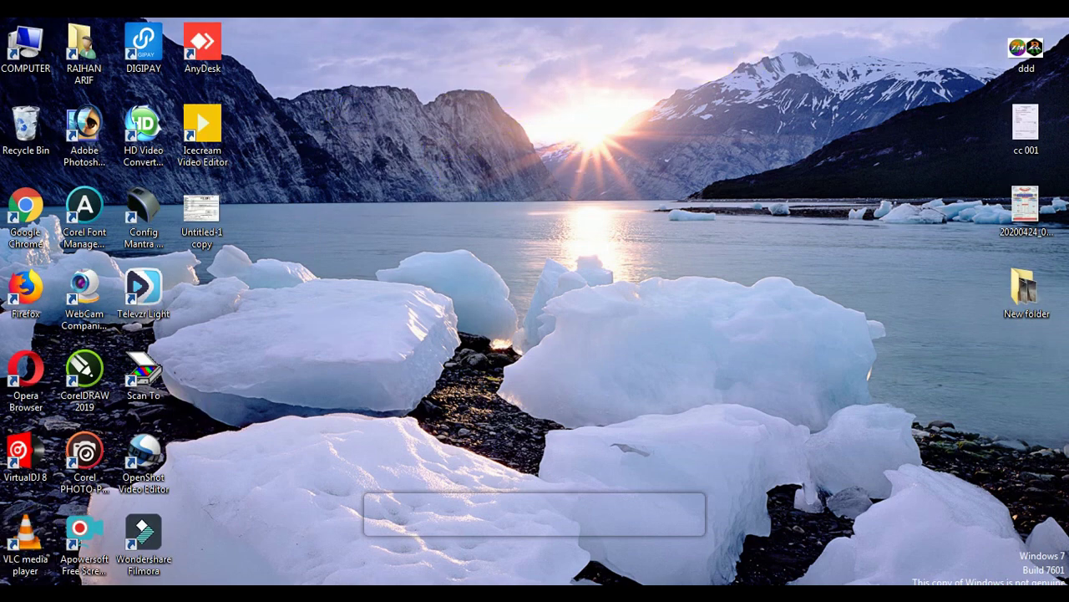
left_click(21, 590)
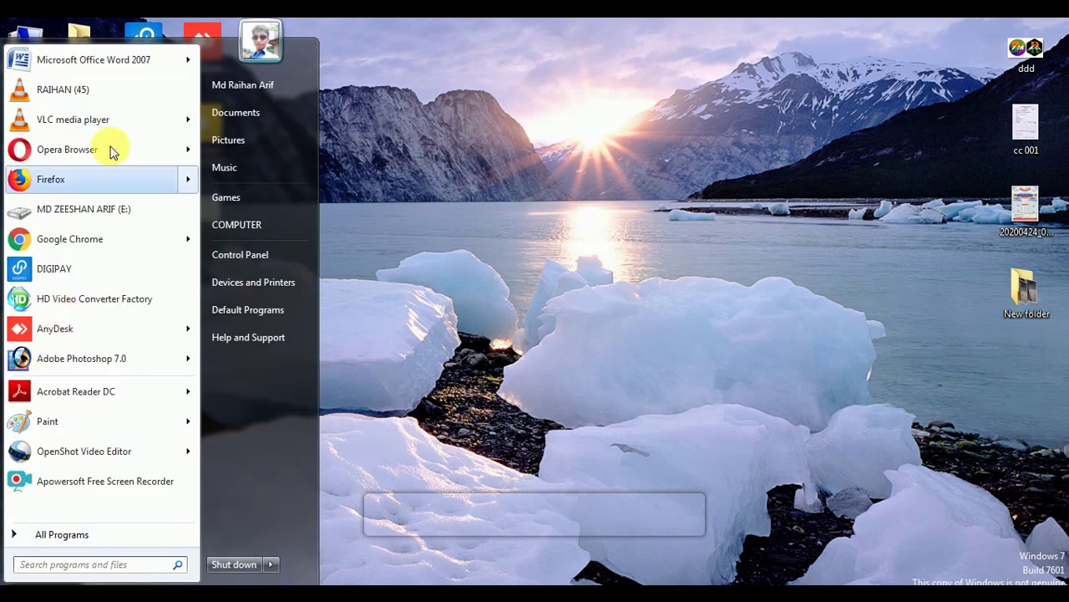
In Programs and Features, select Segurazo Realtime Protection Lite and switch to Large Icons view
left_click(239, 254)
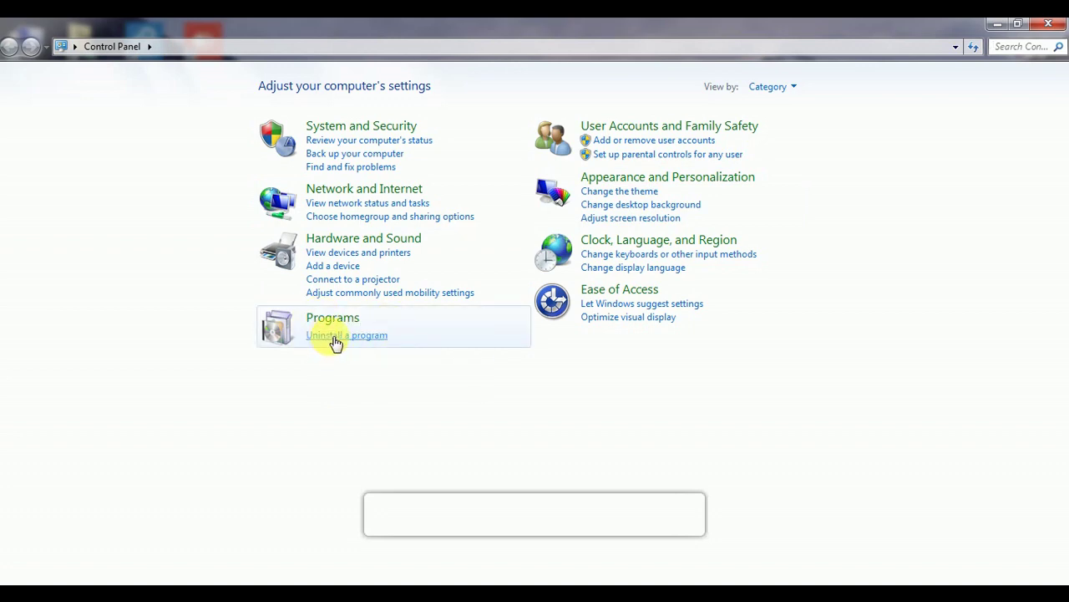
left_click(335, 338)
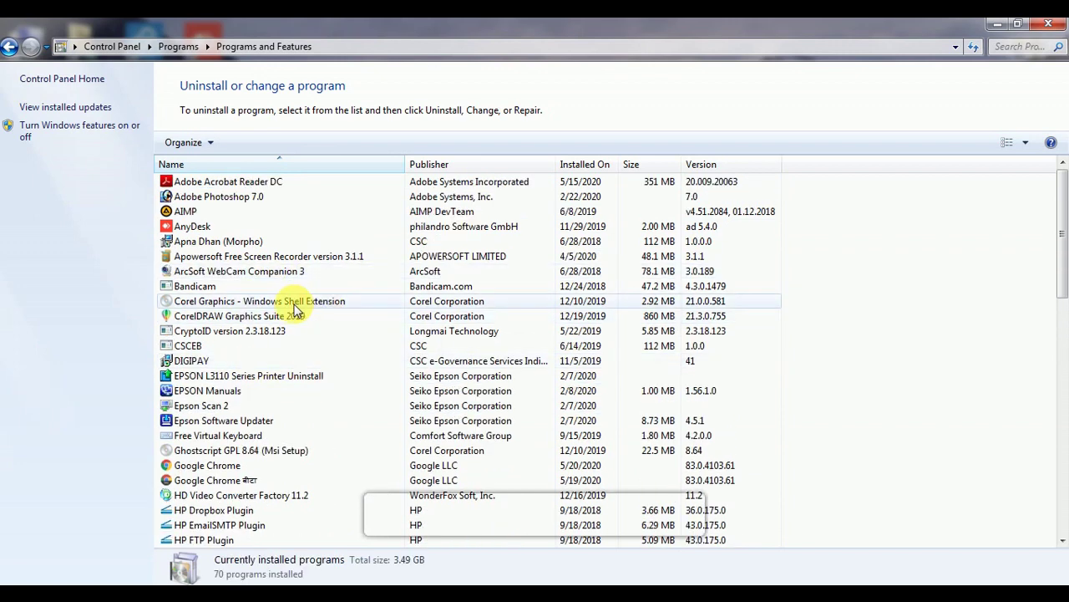
left_click(296, 305)
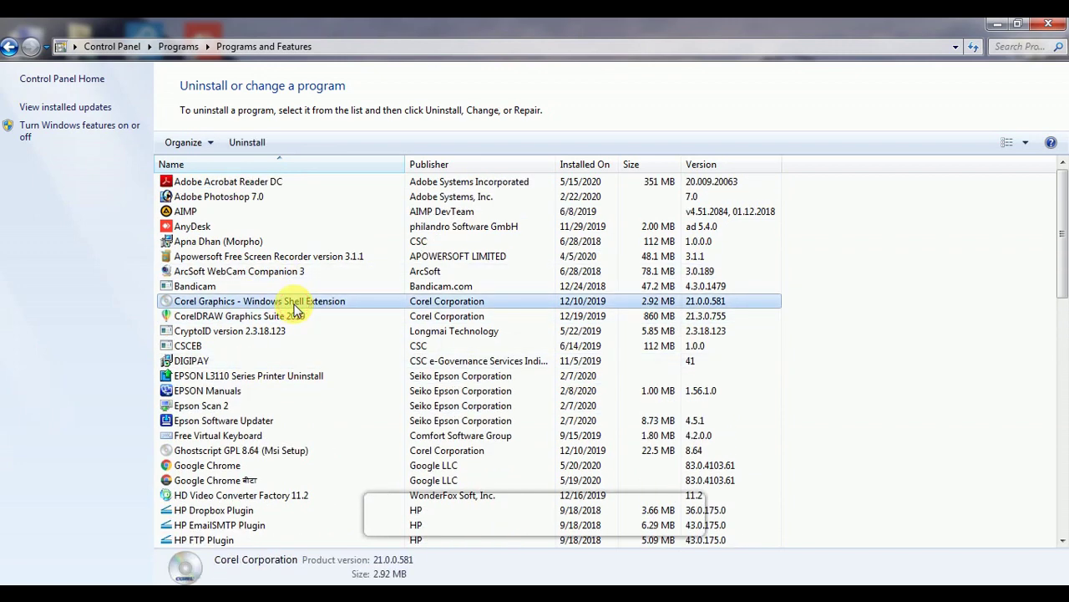
key("s")
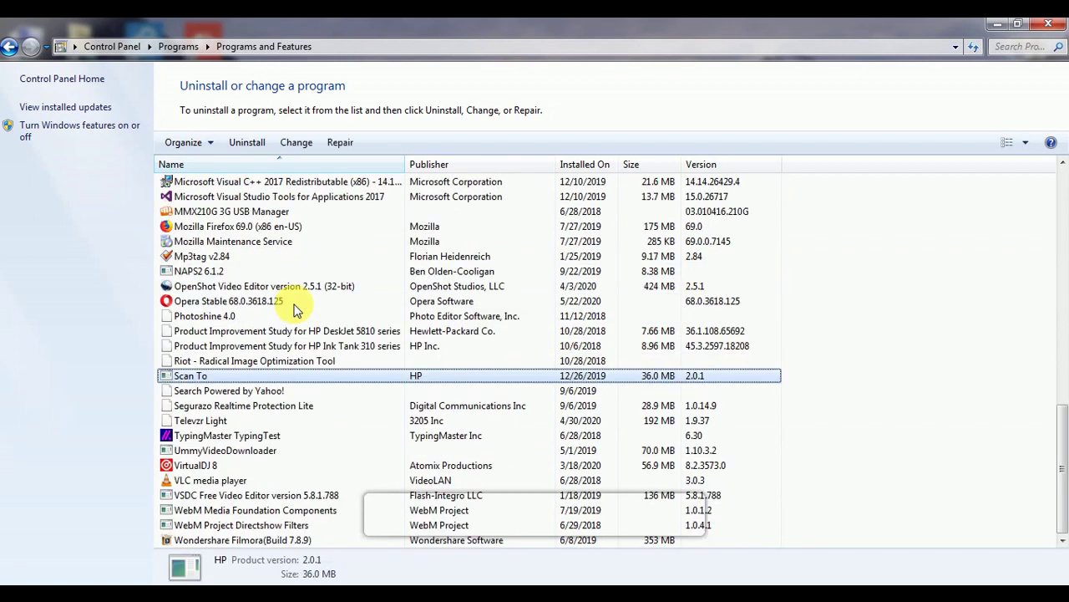
left_click(178, 406)
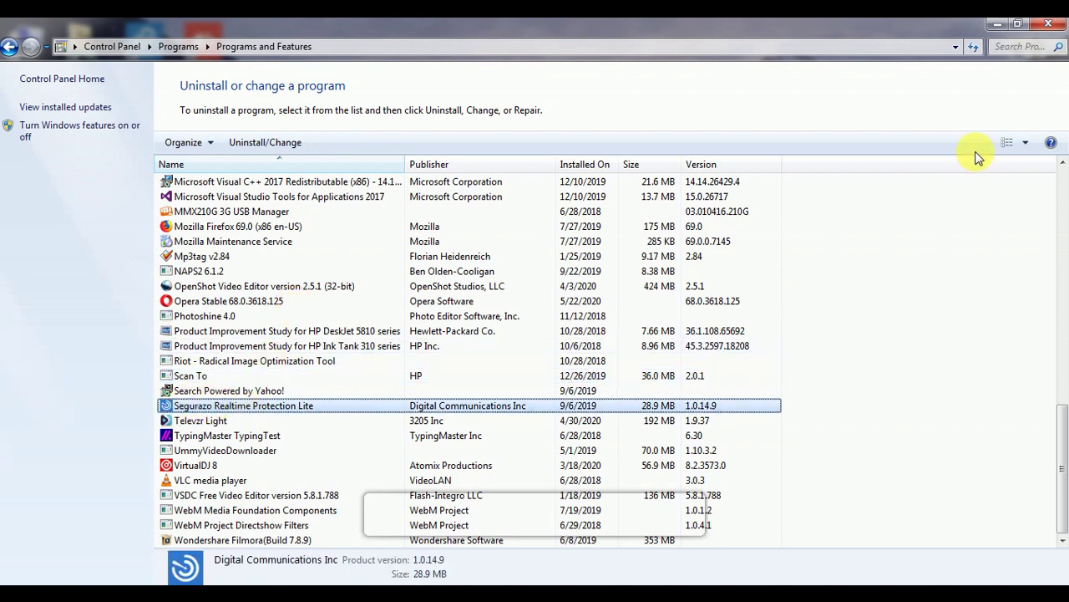
left_click(1026, 146)
left_click(994, 65)
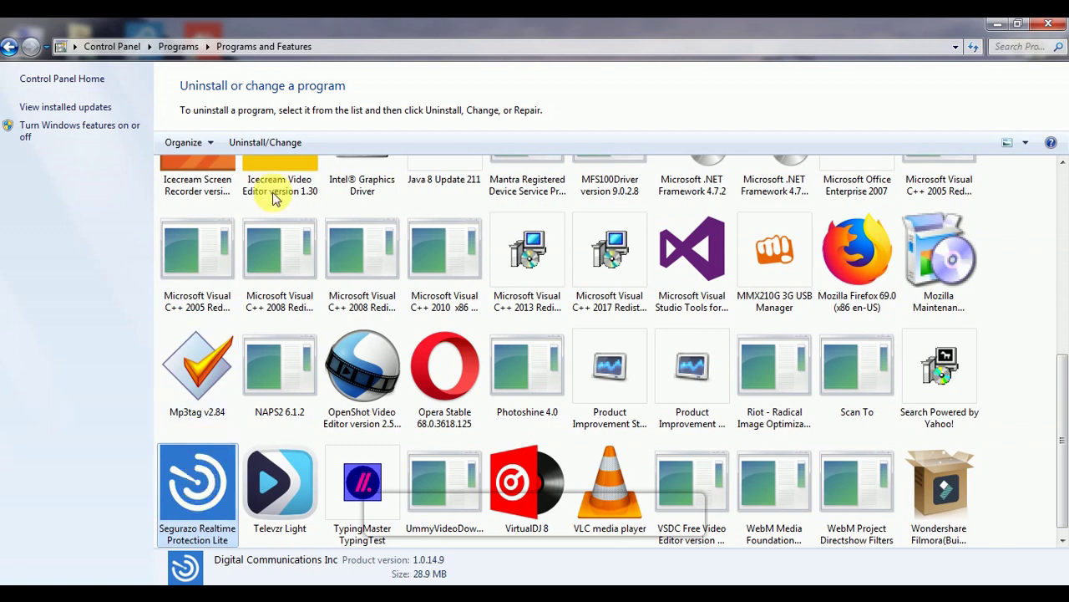
Choose Uninstall/Change for Segurazo Realtime Protection Lite
right_click(184, 466)
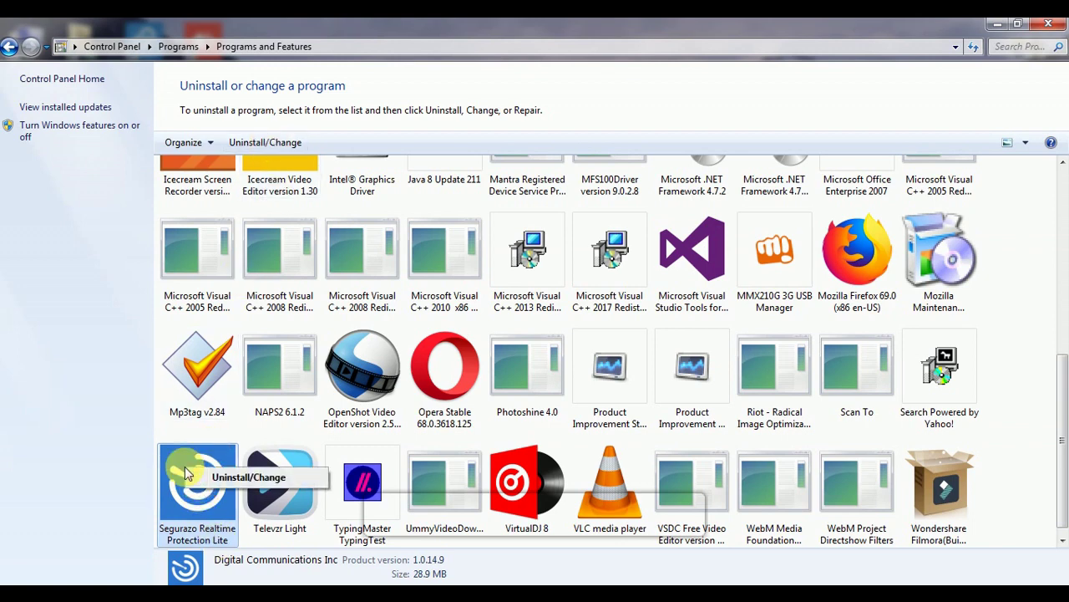
left_click(229, 477)
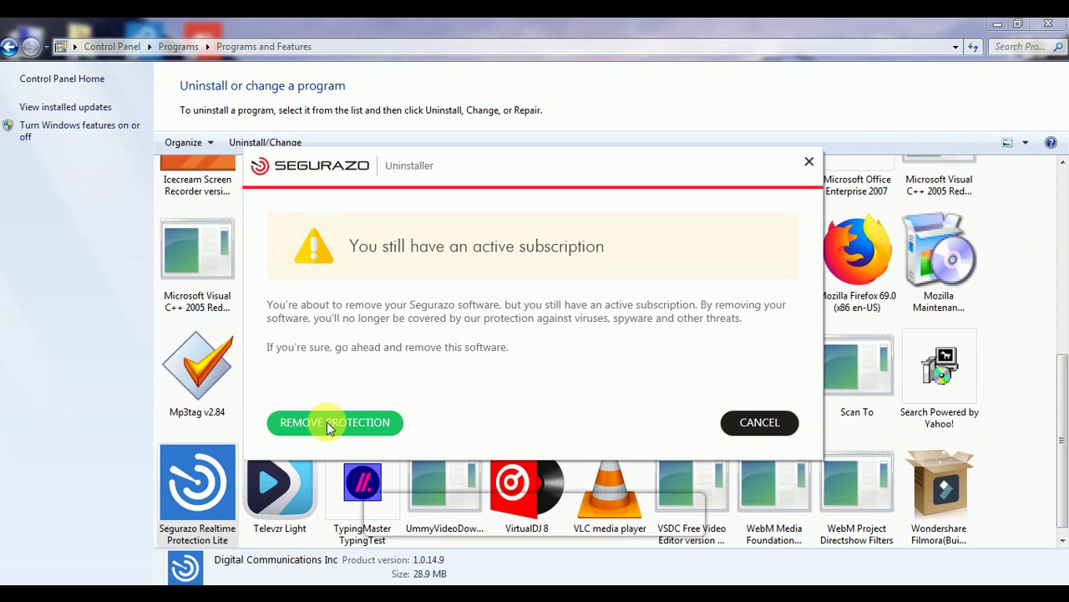
Remove protection, include antivirus protection and configuration files, uninstall, and confirm completion
left_click(329, 426)
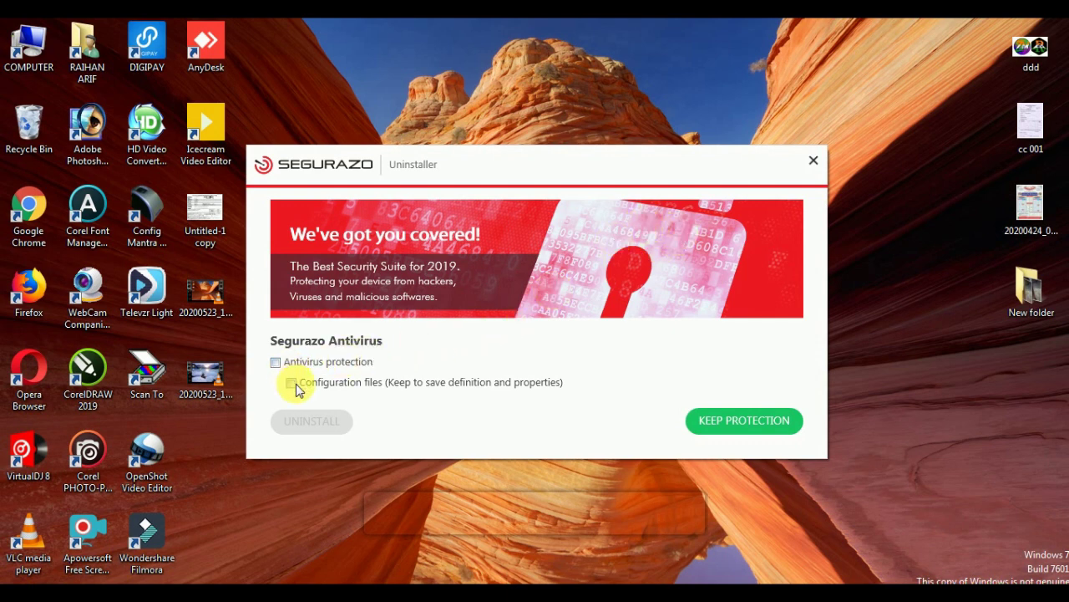
left_click(276, 362)
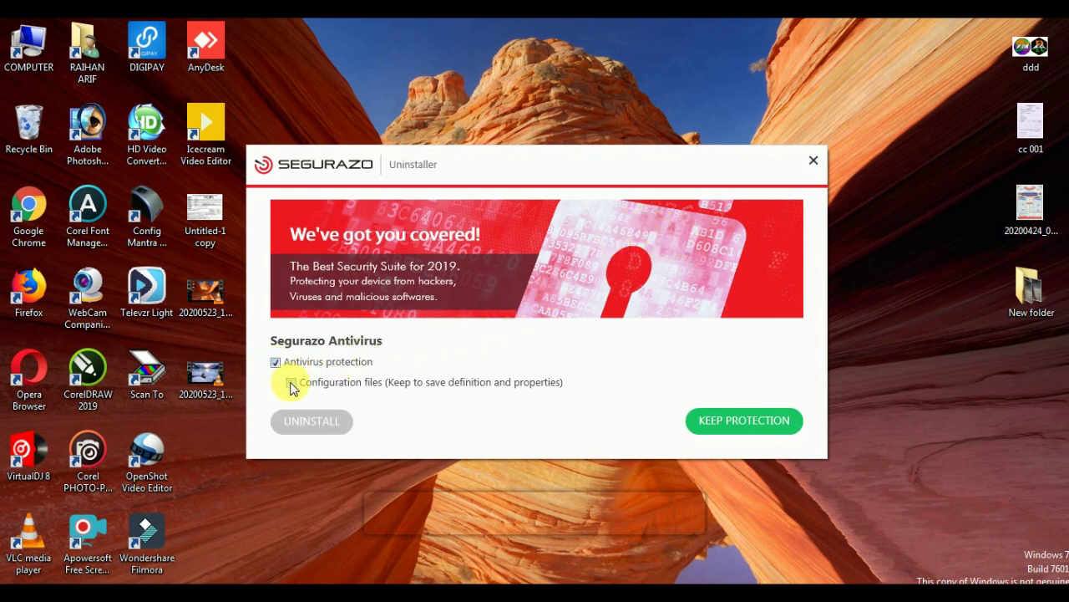
left_click(291, 384)
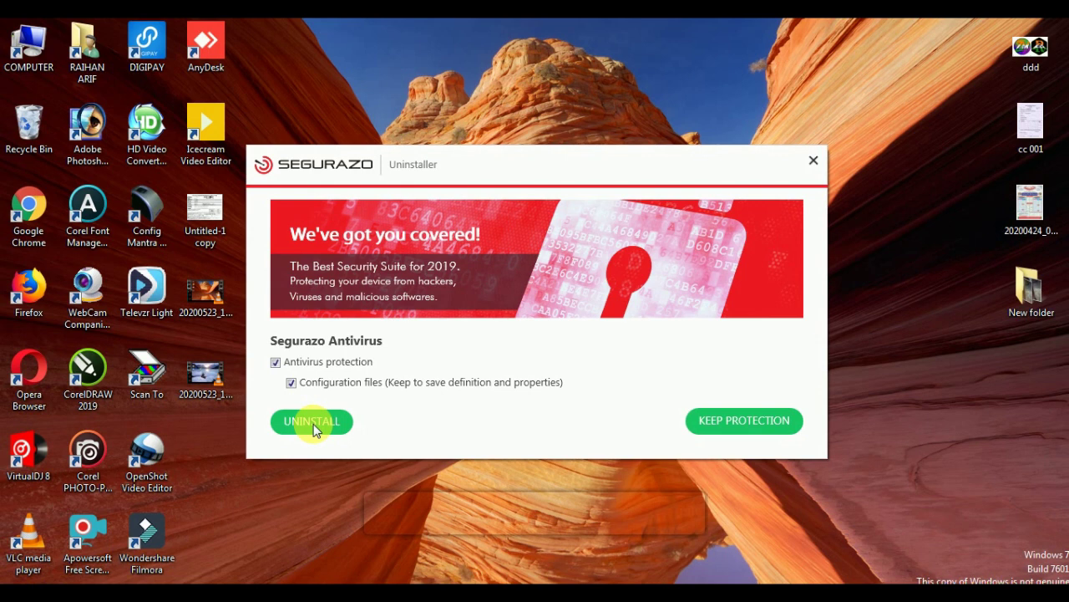
left_click(316, 427)
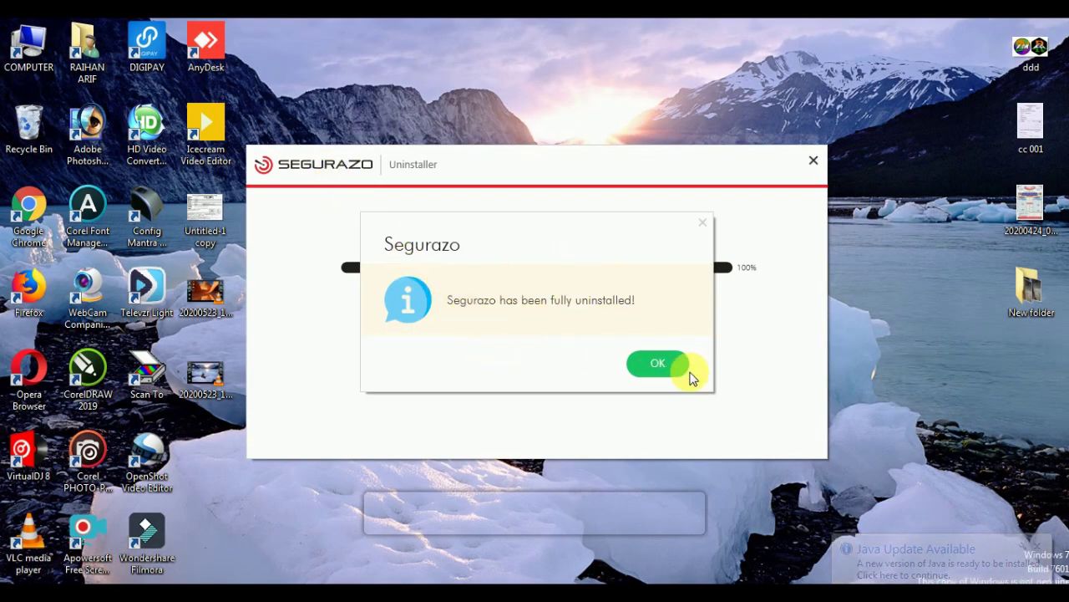
left_click(674, 364)
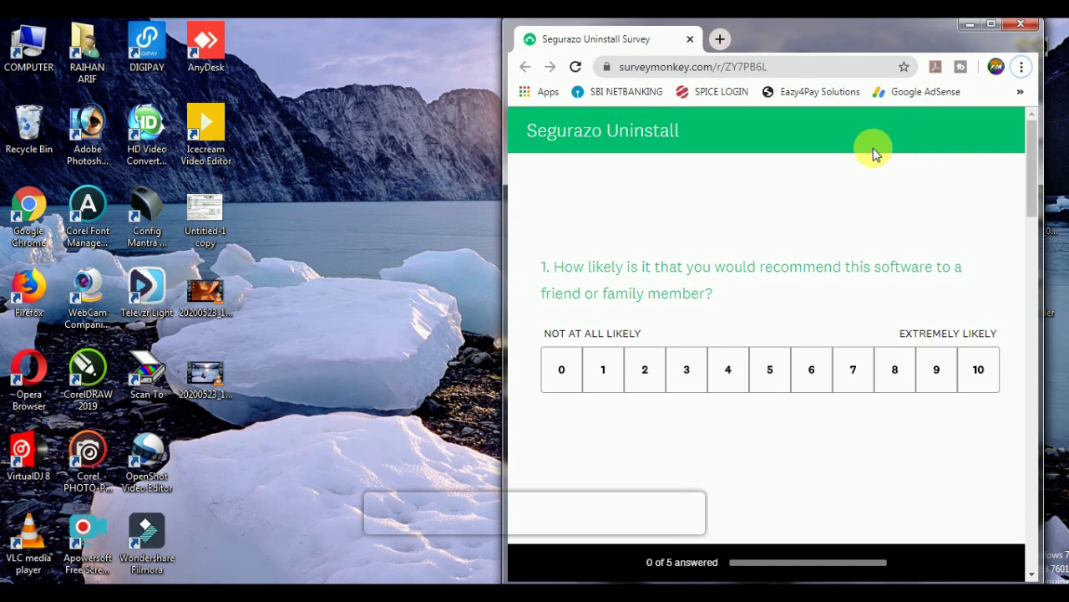
Rate Segurazo 0 and choose 'Didn't work for me' in the survey, then close it
left_click(569, 369)
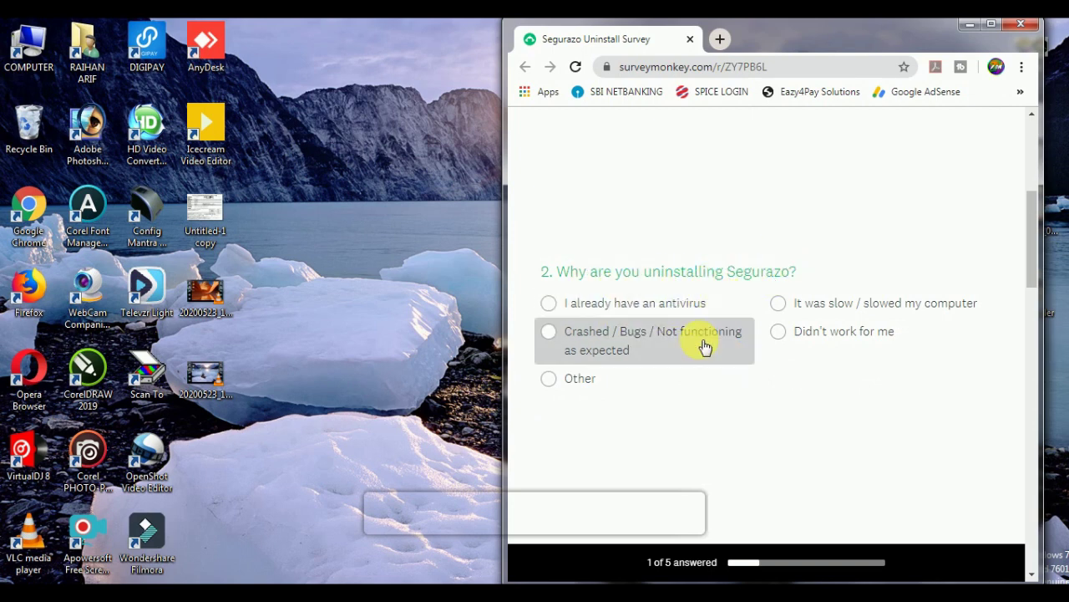
left_click(791, 336)
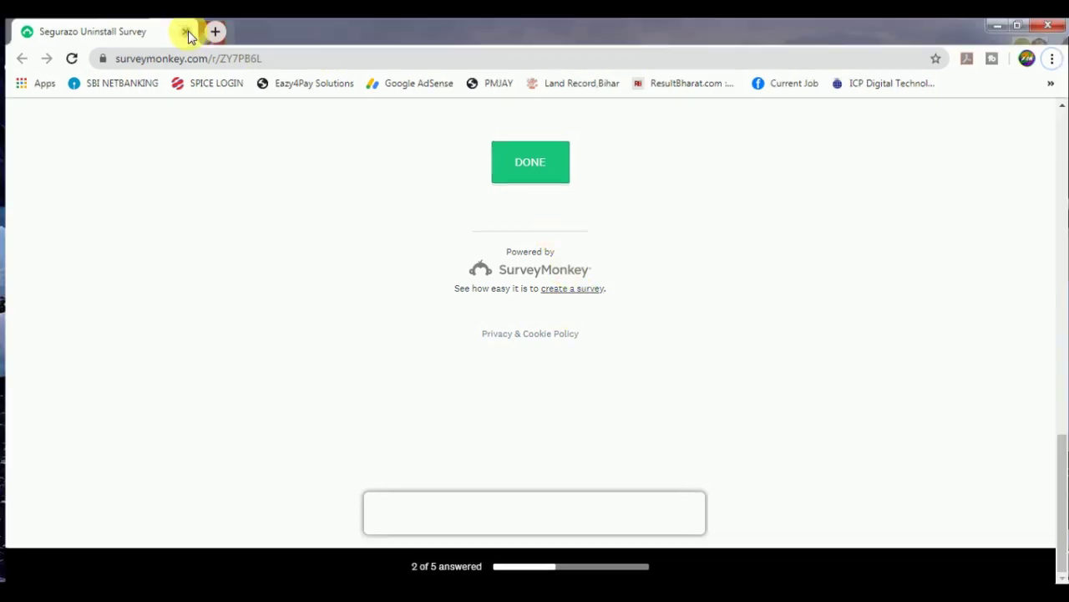
left_click(186, 31)
Check the installed programs list shows no Segurazo, close it, and select the Photoshop shortcut
key("super")
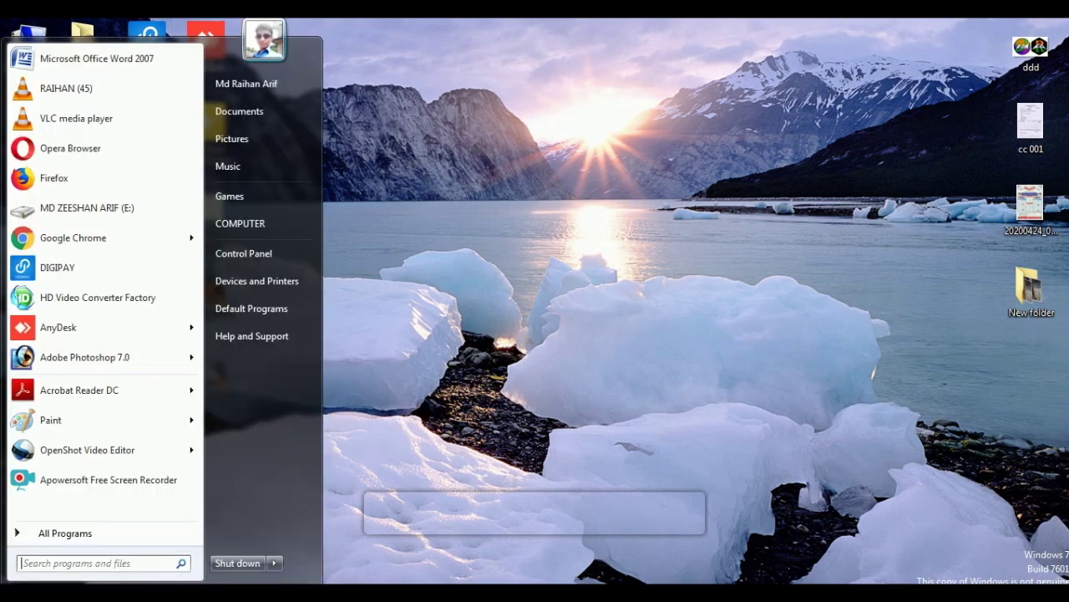
left_click(238, 253)
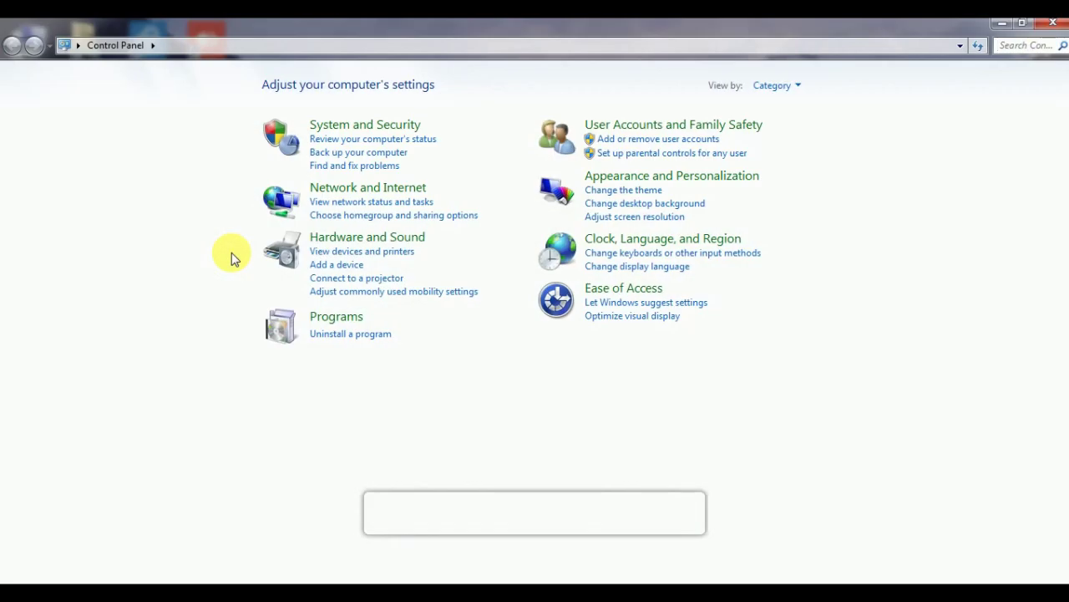
left_click(350, 335)
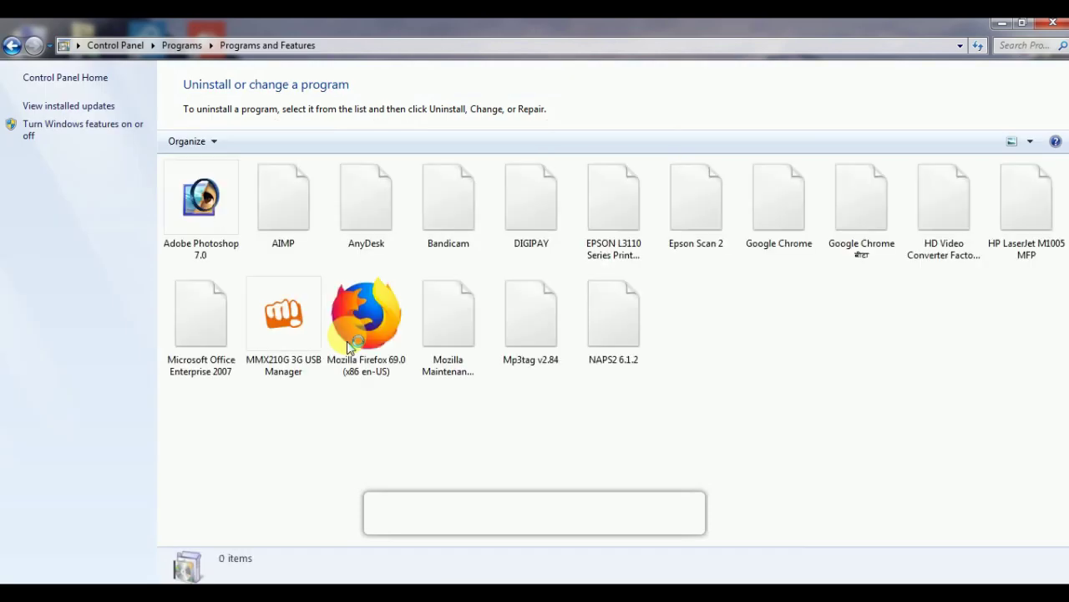
left_click(368, 326)
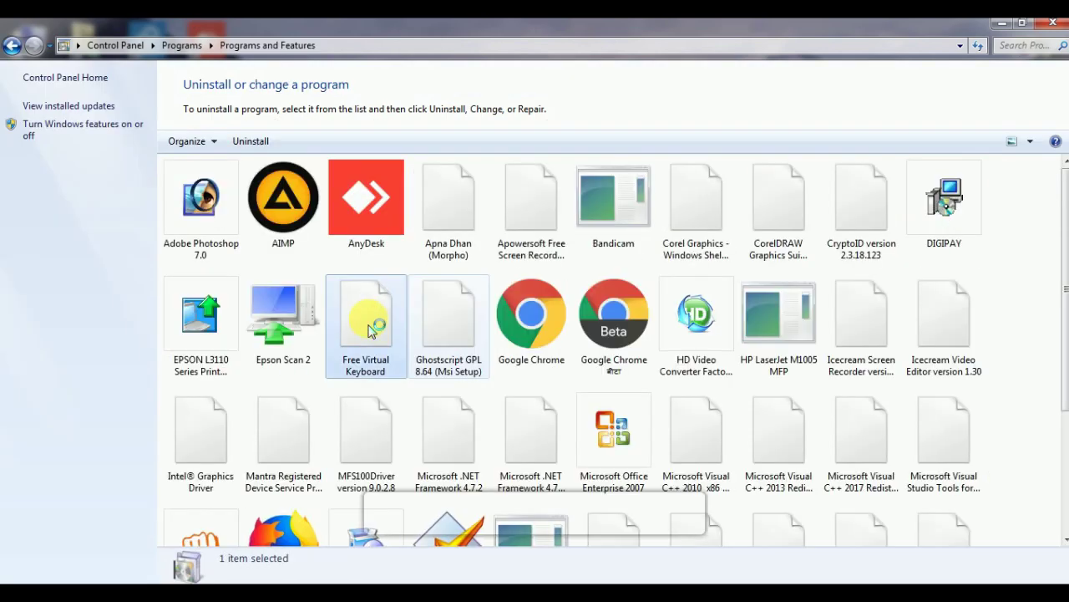
key("s")
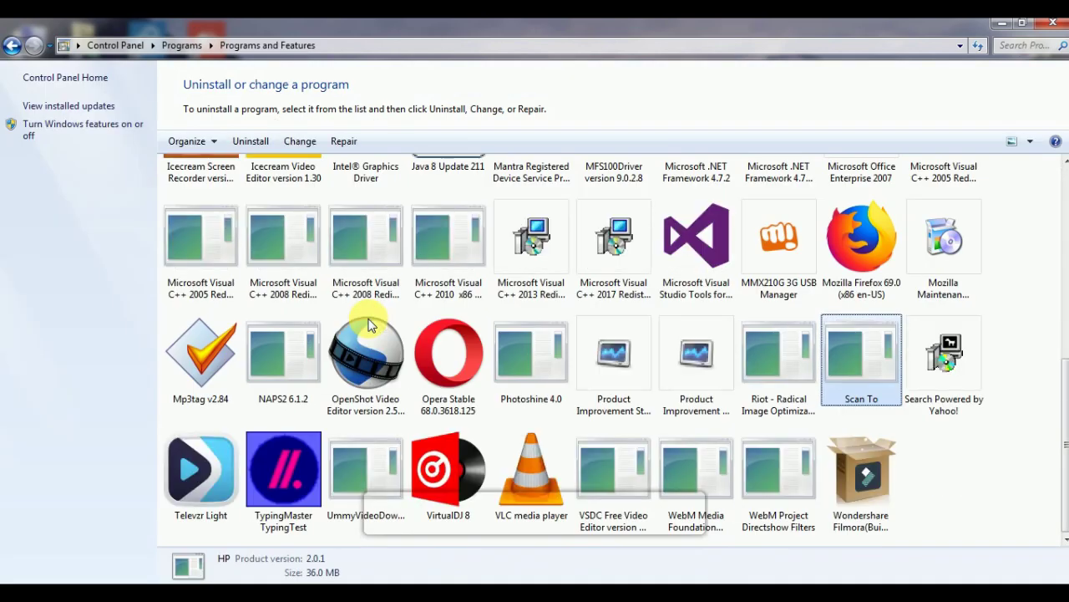
key("s")
key("s")
key("s")
key("s")
key("s")
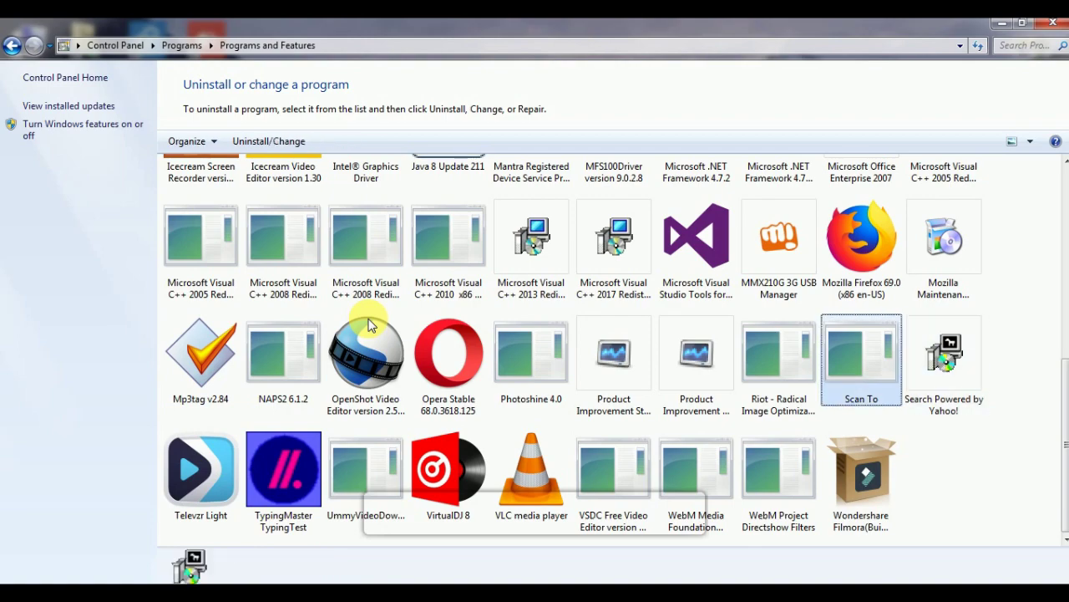
left_click(1053, 23)
left_click(79, 132)
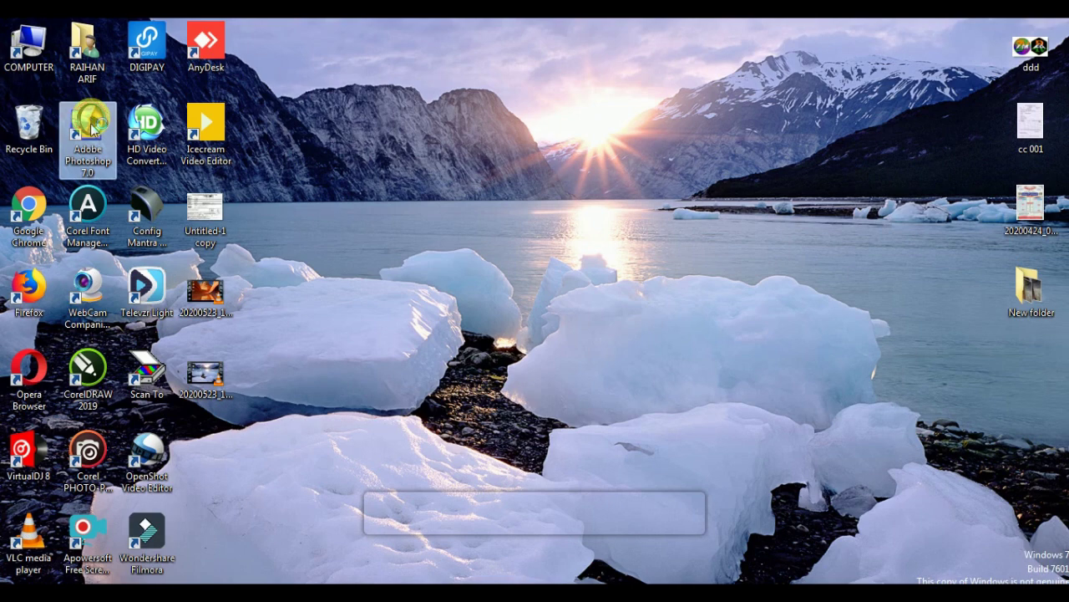
Launch Photoshop 7.0, close it, and refresh the desktop
double_click(91, 121)
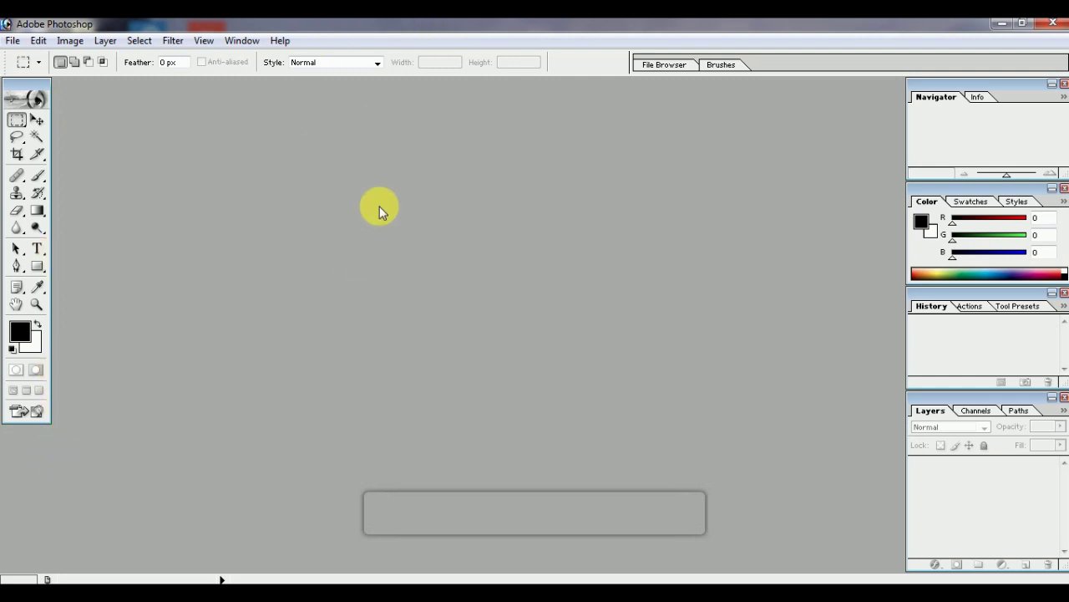
left_click(1050, 24)
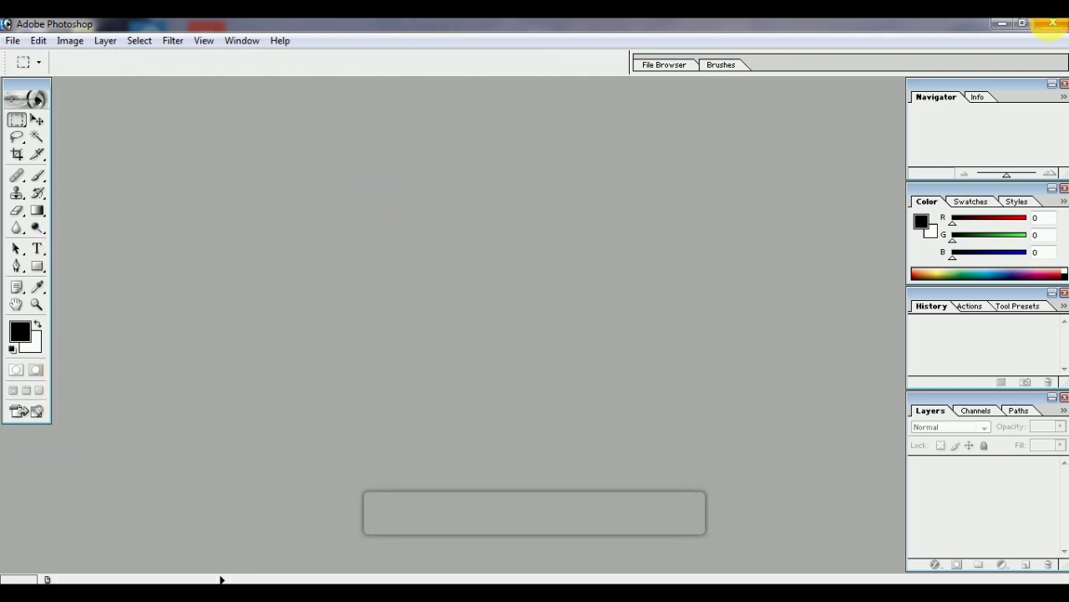
right_click(556, 101)
left_click(576, 140)
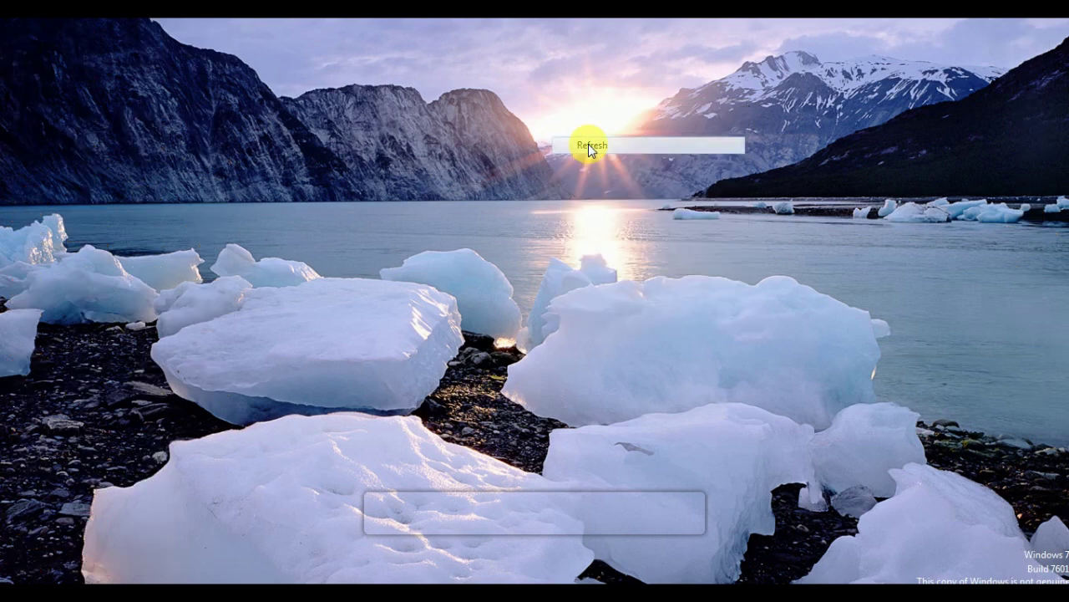
Relaunch Photoshop 7.0 repeatedly until it stays open with an empty workspace
double_click(67, 131)
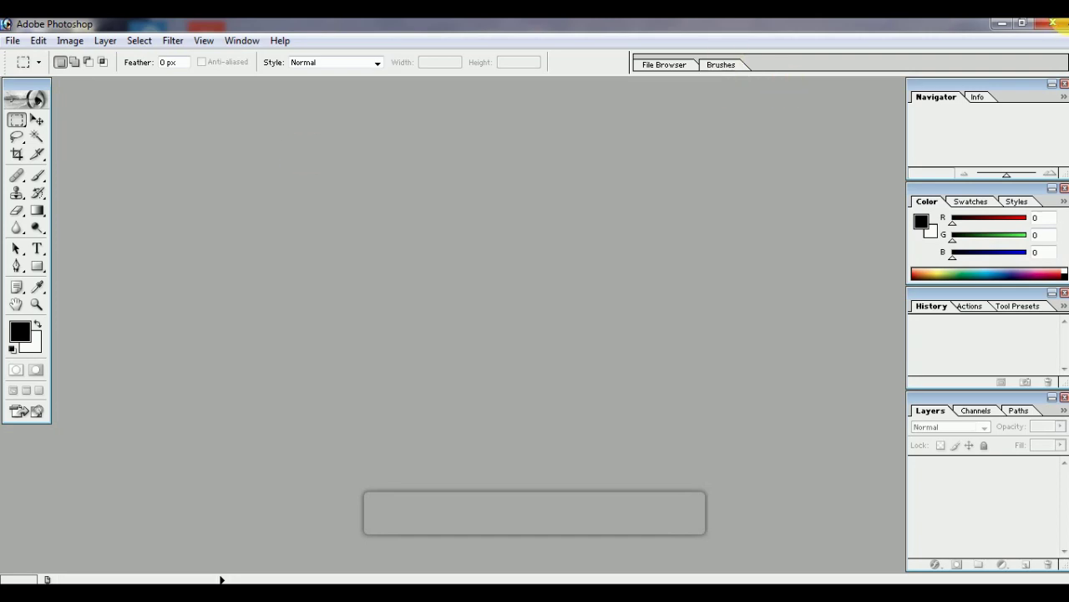
left_click(1056, 26)
double_click(94, 126)
left_click(1053, 22)
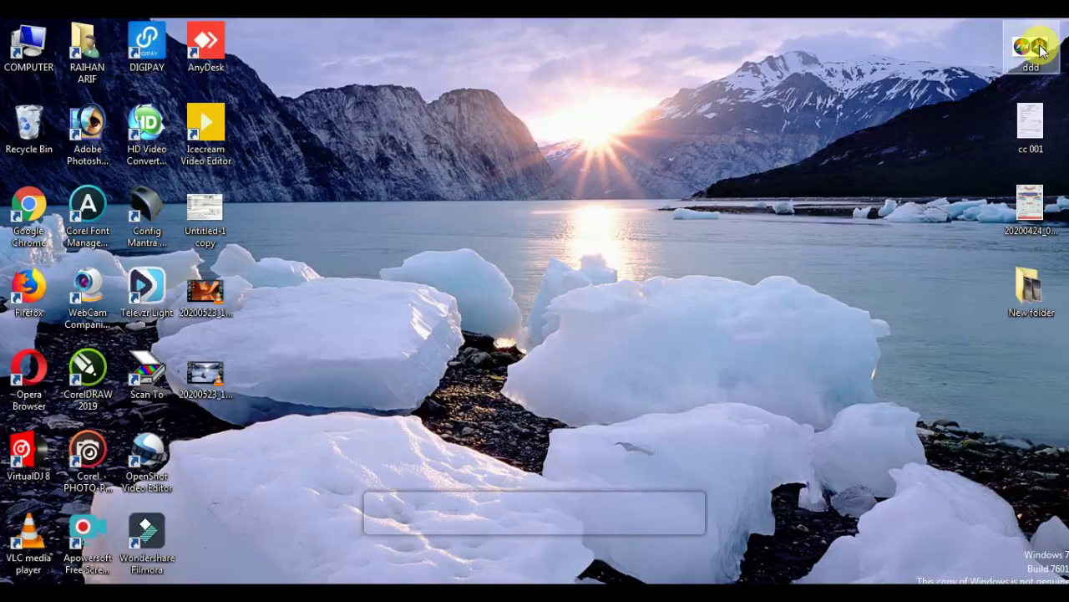
double_click(94, 127)
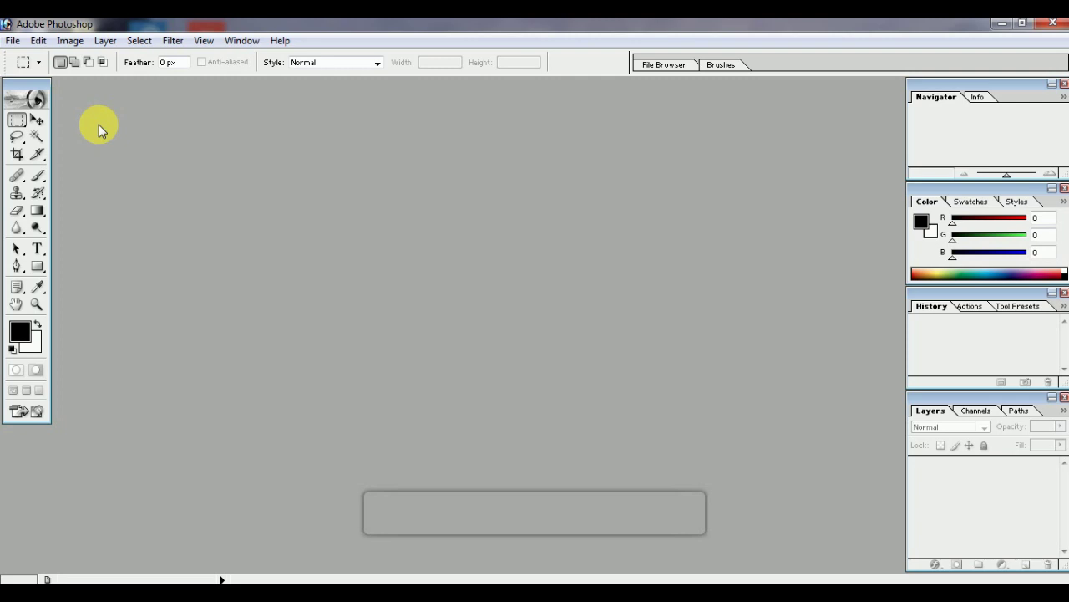
Open the scanned invoice HP.jpg and reposition its document window
double_click(379, 213)
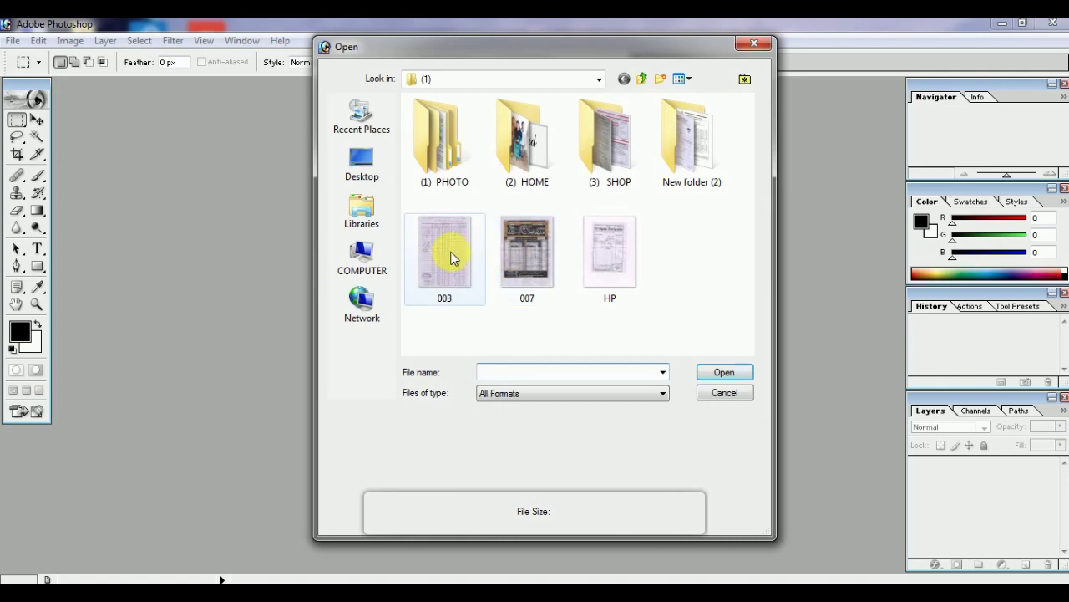
double_click(612, 251)
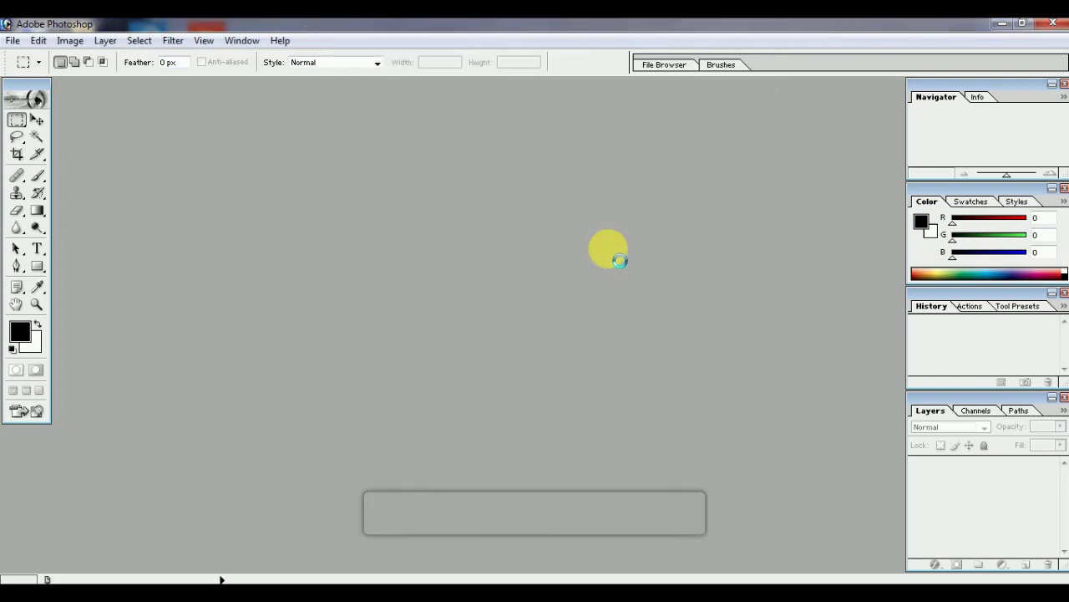
left_click_drag(172, 99, 355, 127)
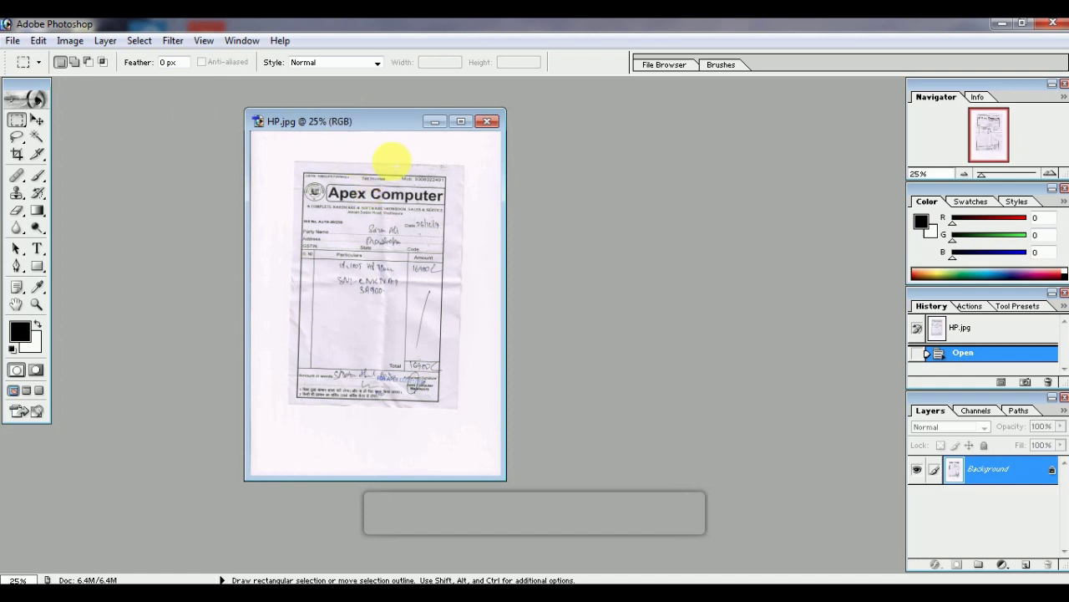
Crop the invoice to the page, raising the crop frame's top edge before applying
left_click(460, 121)
left_click(16, 153)
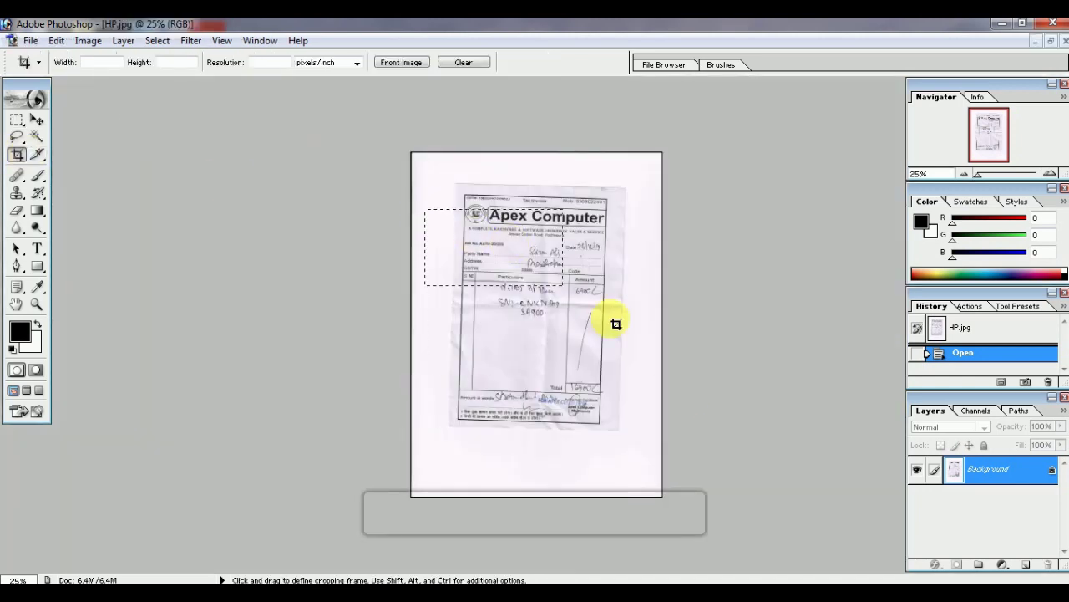
left_click_drag(615, 323, 663, 462)
left_click_drag(496, 209, 501, 162)
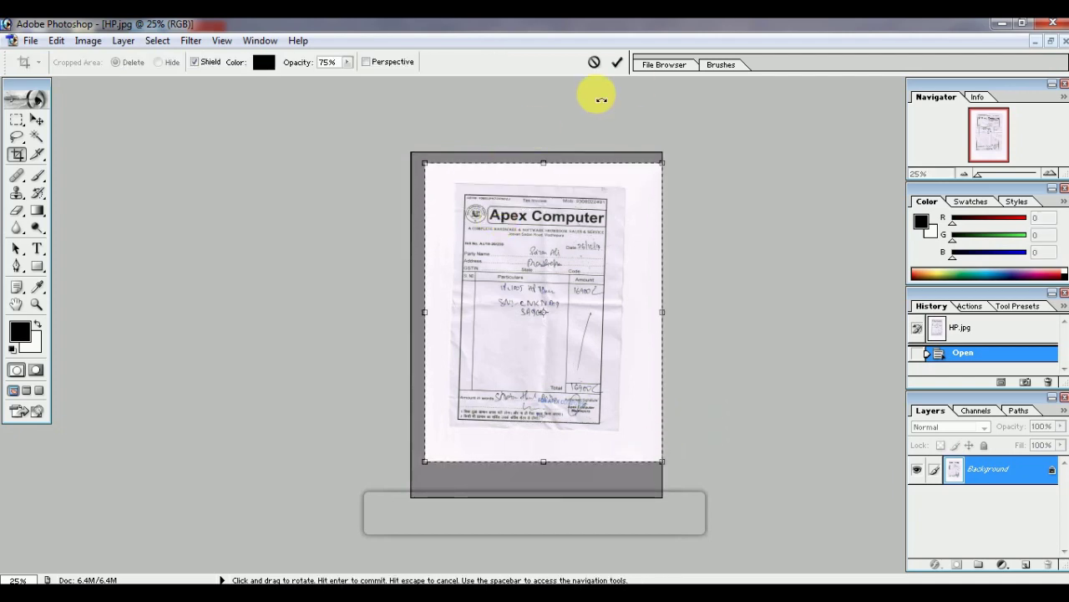
left_click(615, 61)
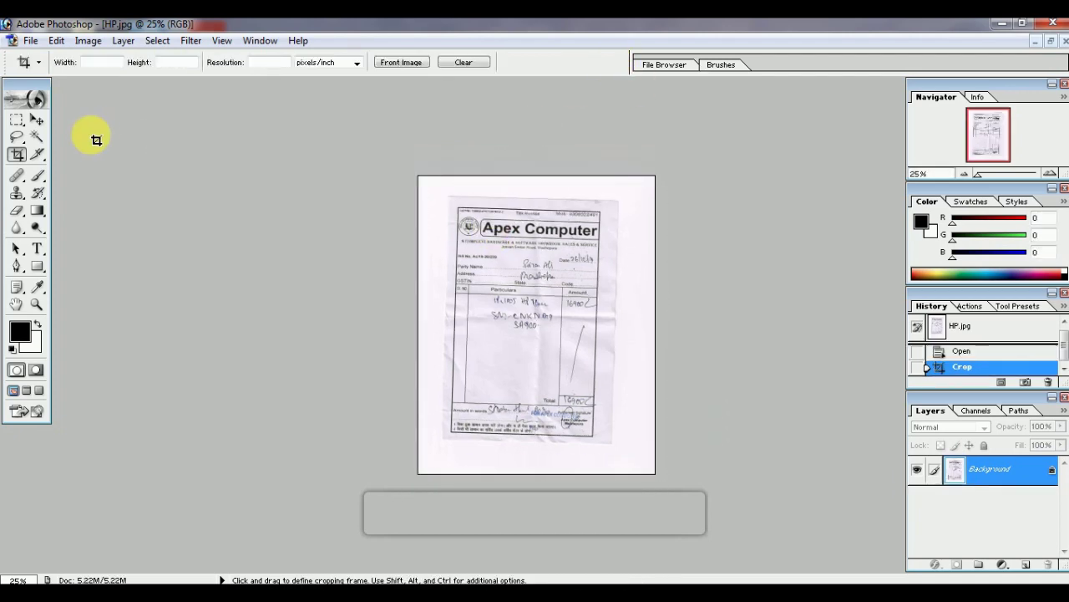
Save the cropped invoice as ggh.jpg with default JPEG options, then close the document
left_click(31, 40)
left_click(84, 183)
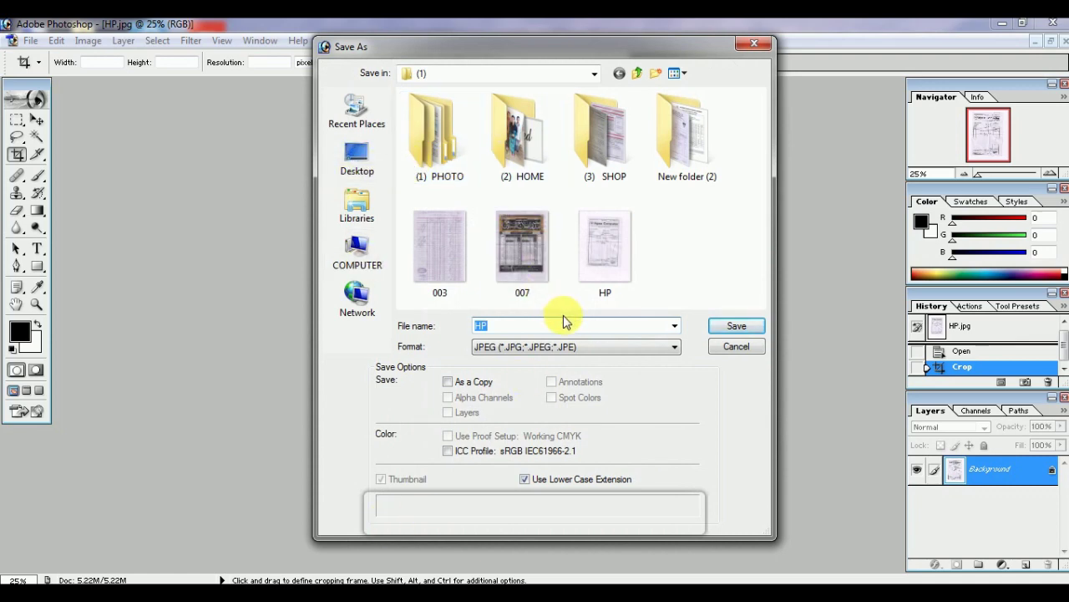
type("ggh")
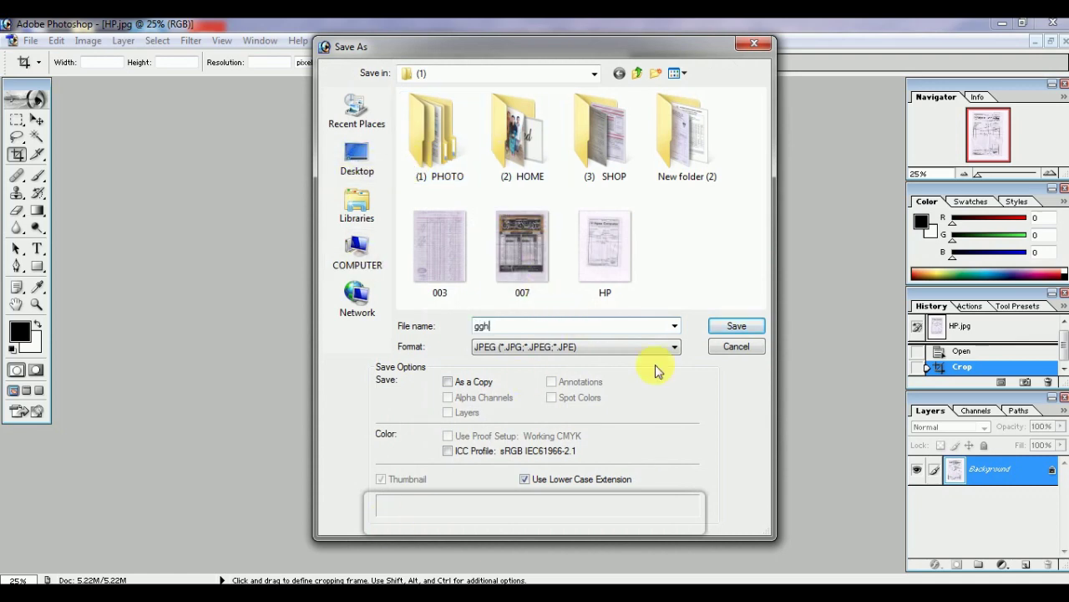
left_click(721, 327)
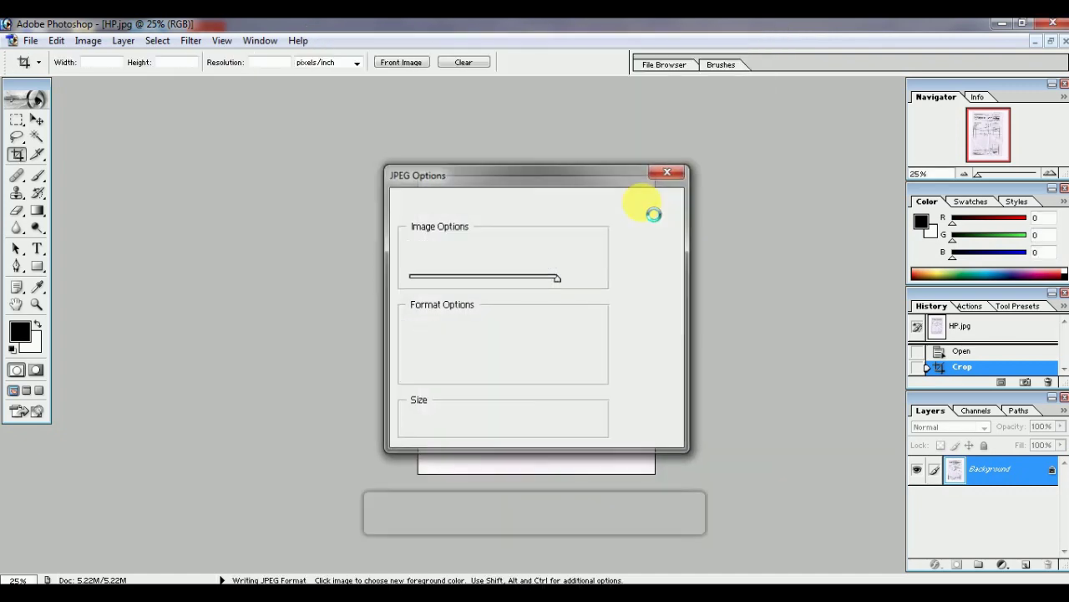
left_click(648, 207)
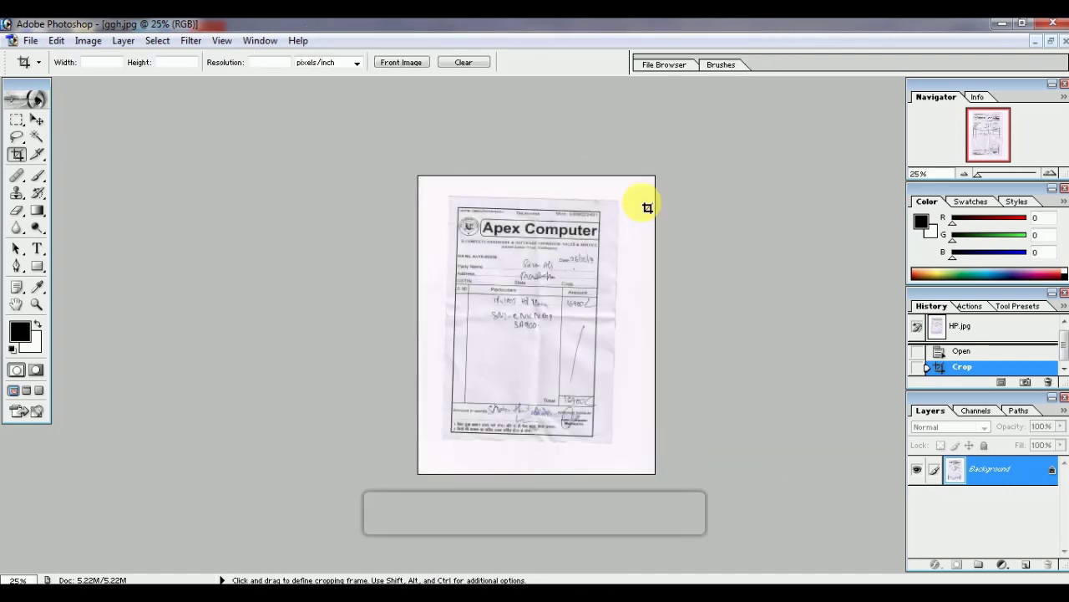
left_click(1051, 41)
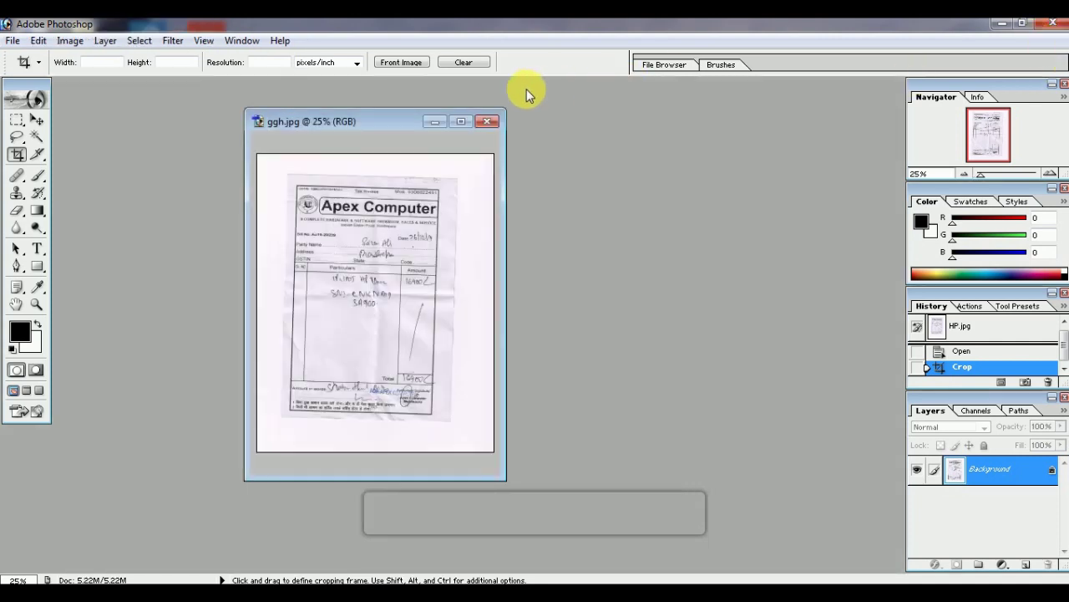
left_click(489, 123)
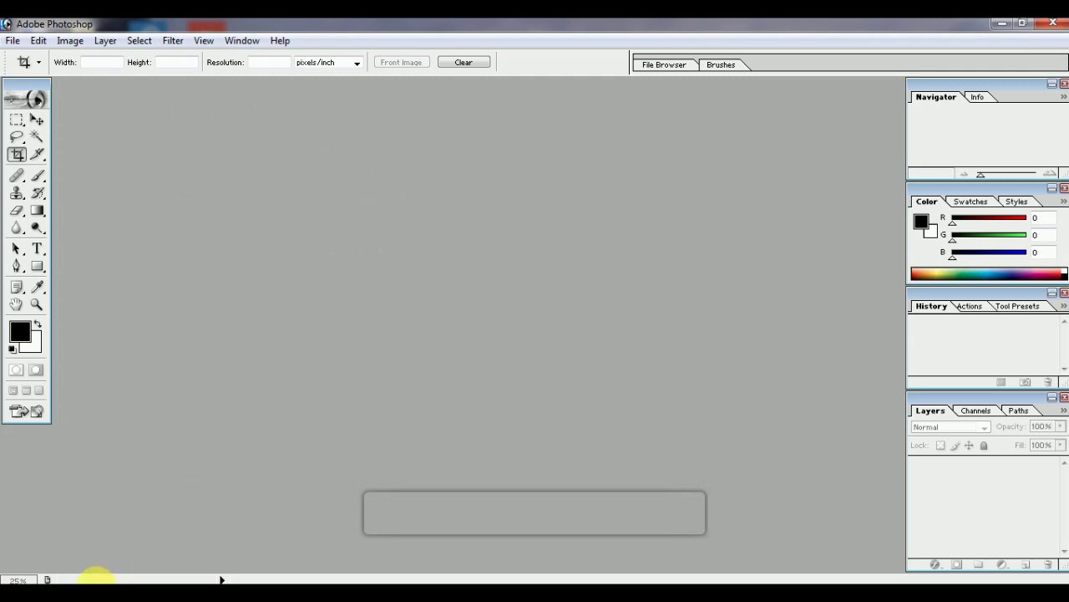
Bring up Photoshop's taskbar recent-files list and inspect the gfgfh entry's options
right_click(94, 582)
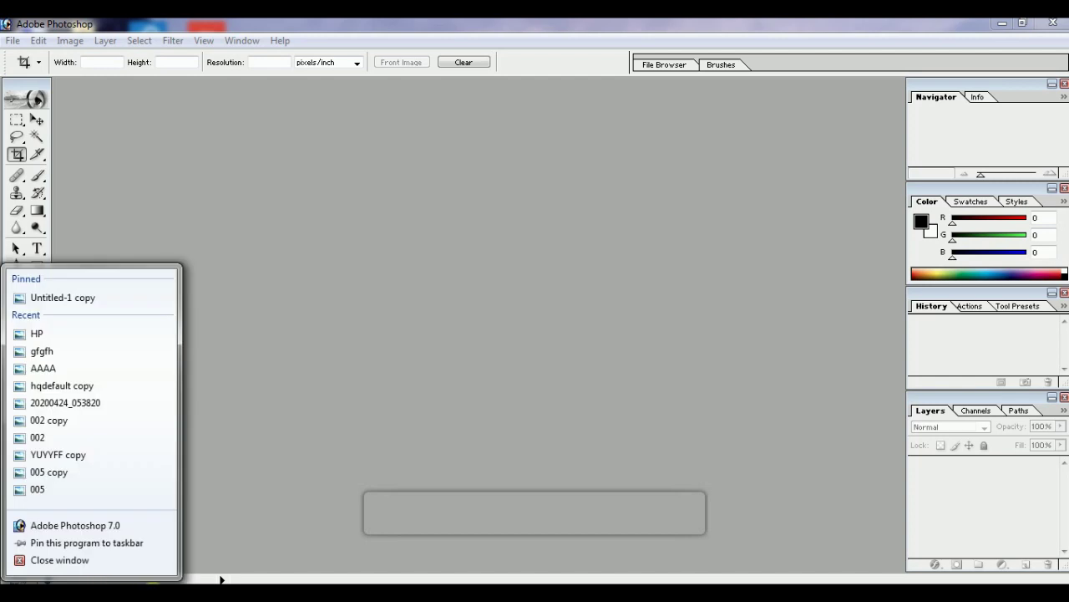
left_click(292, 404)
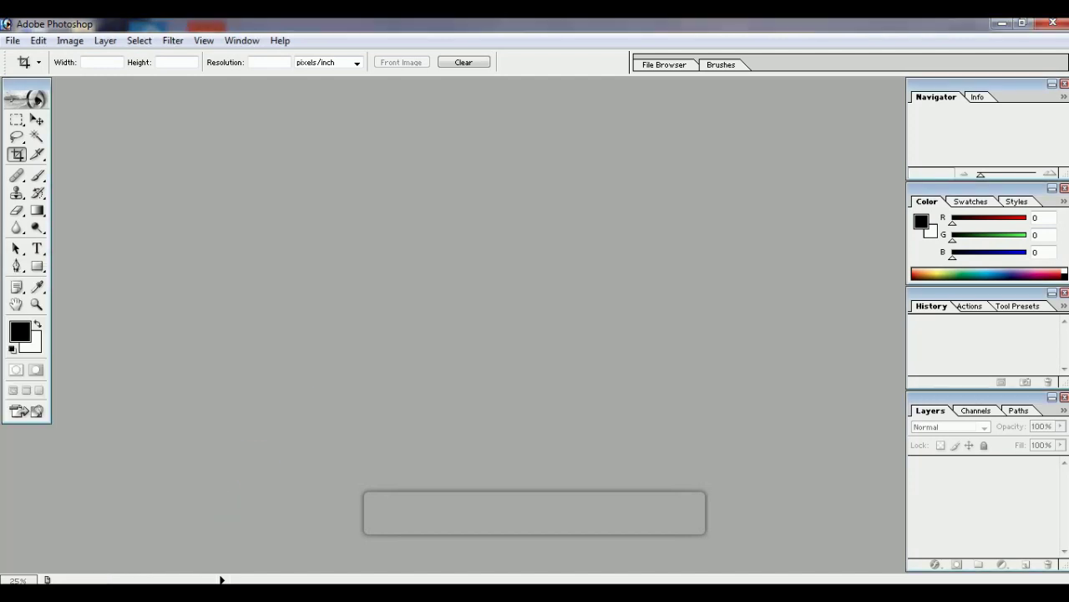
right_click(83, 582)
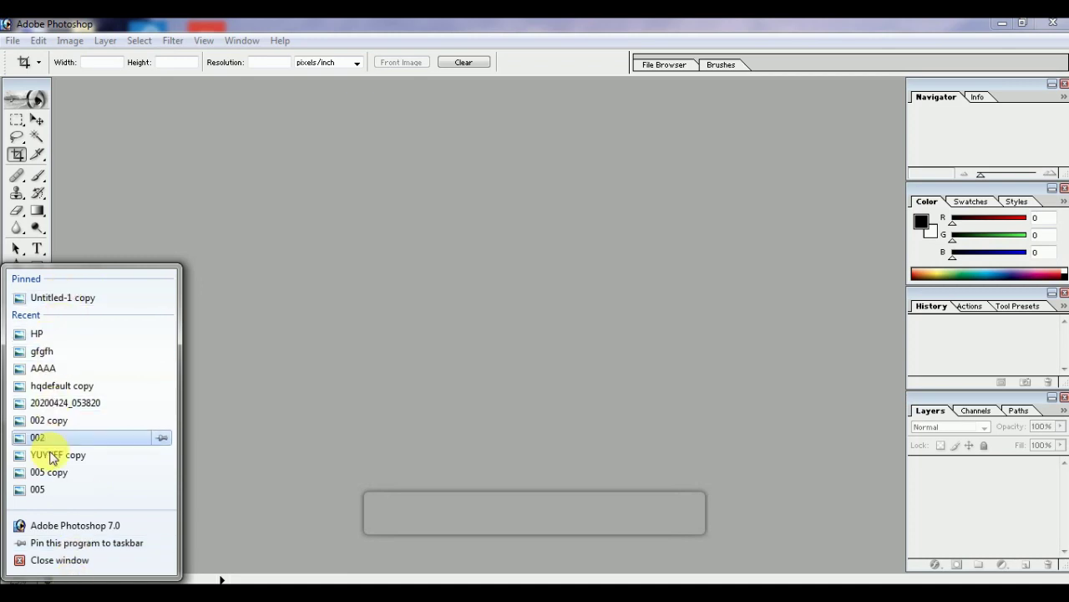
right_click(56, 303)
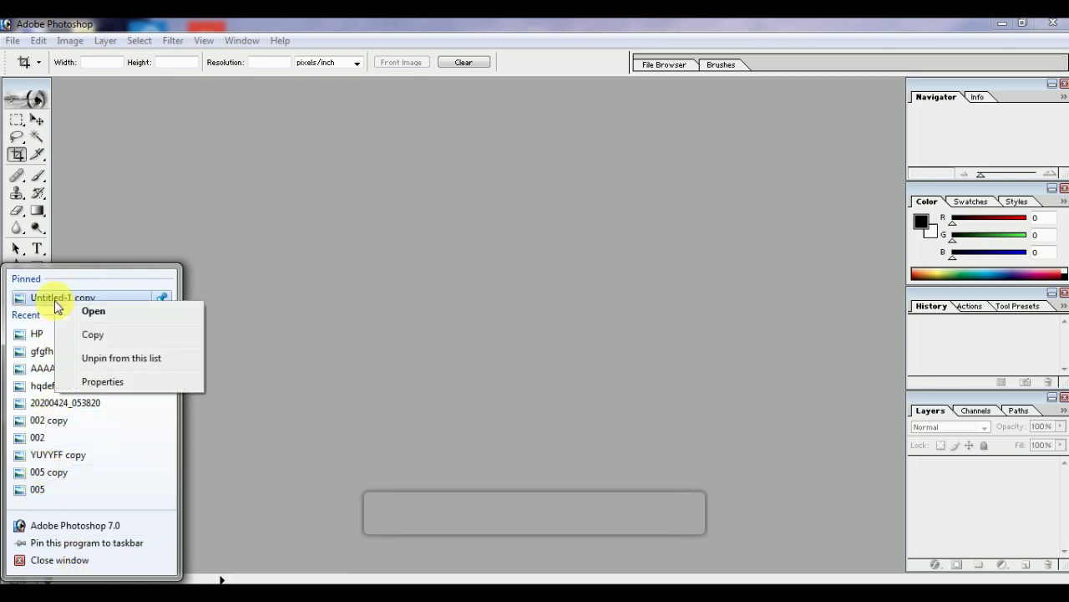
right_click(34, 336)
right_click(42, 351)
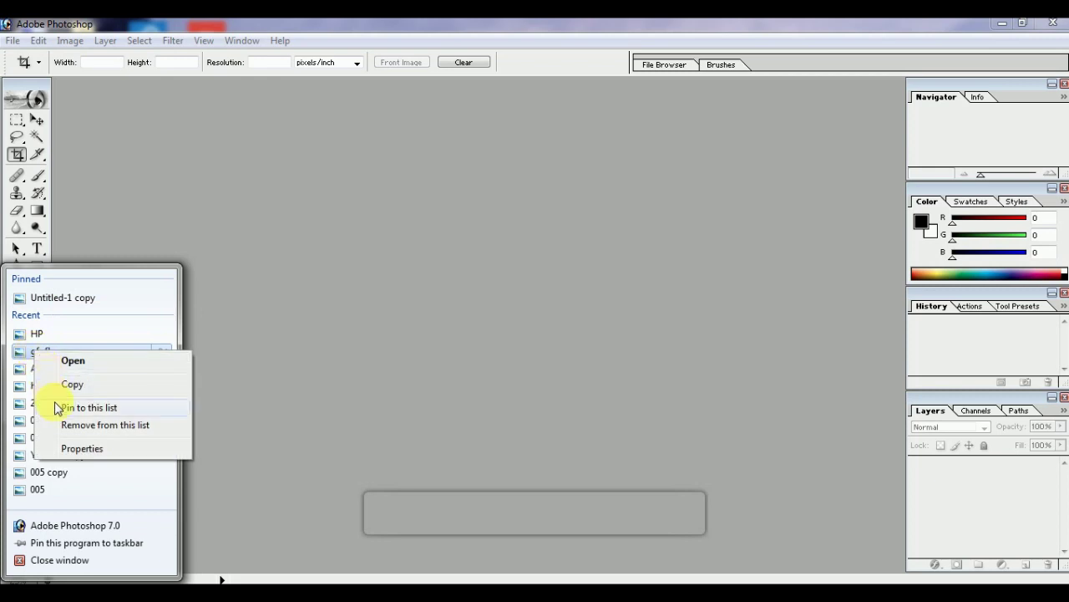
key("Escape")
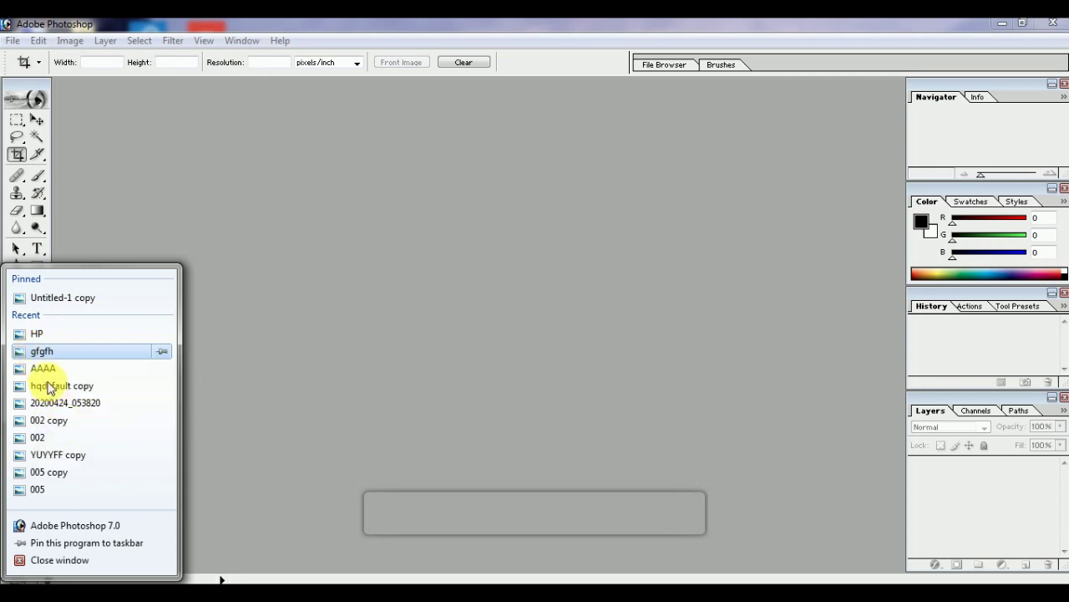
Remove gfgfh and 20200424_053820 from the recent files list, then close it
right_click(44, 382)
left_click(79, 454)
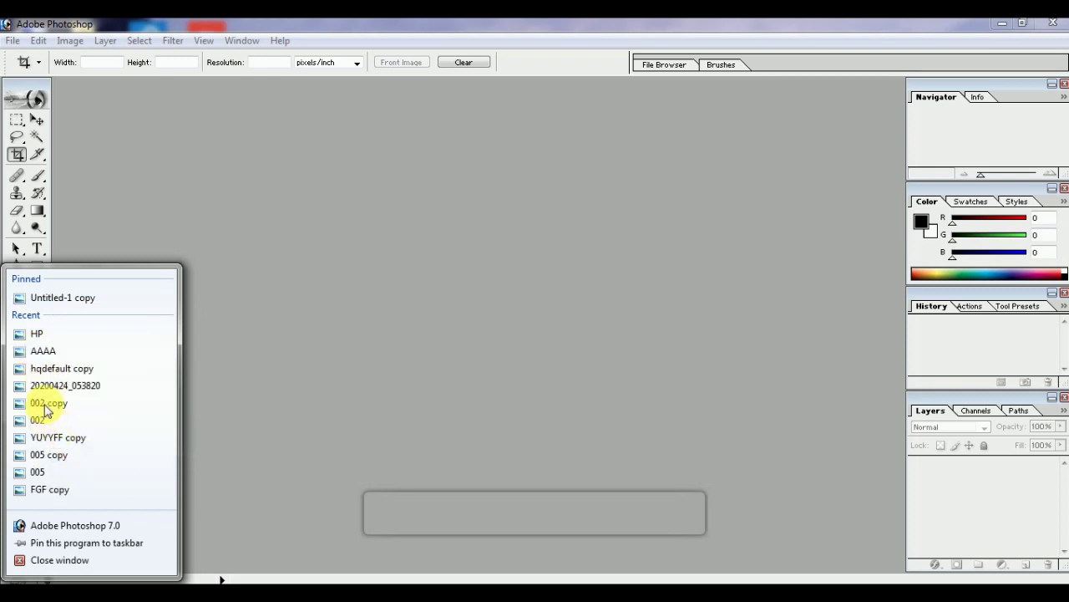
right_click(51, 369)
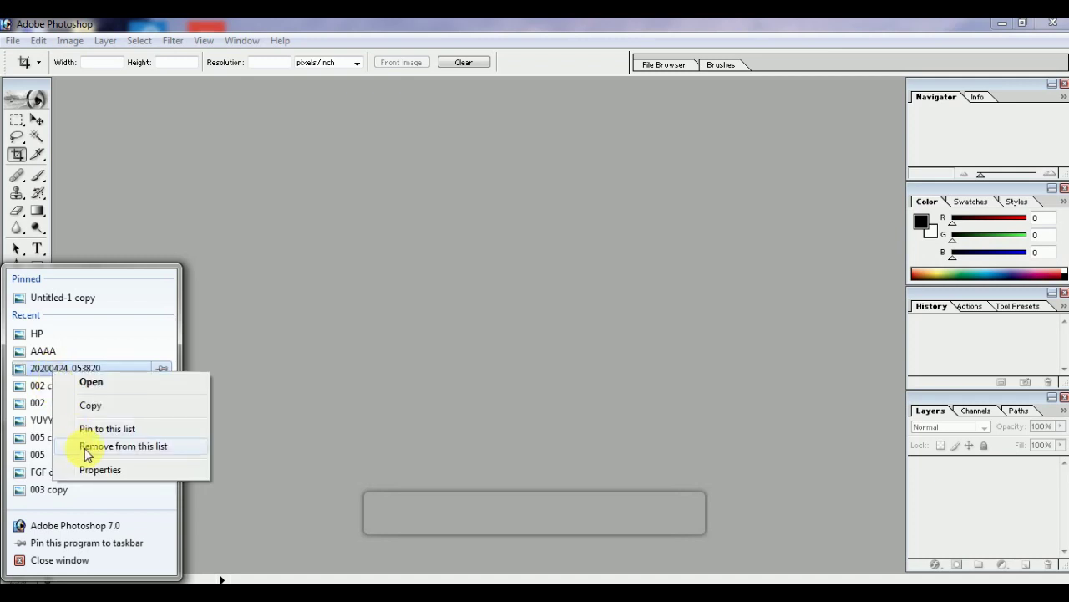
left_click(92, 448)
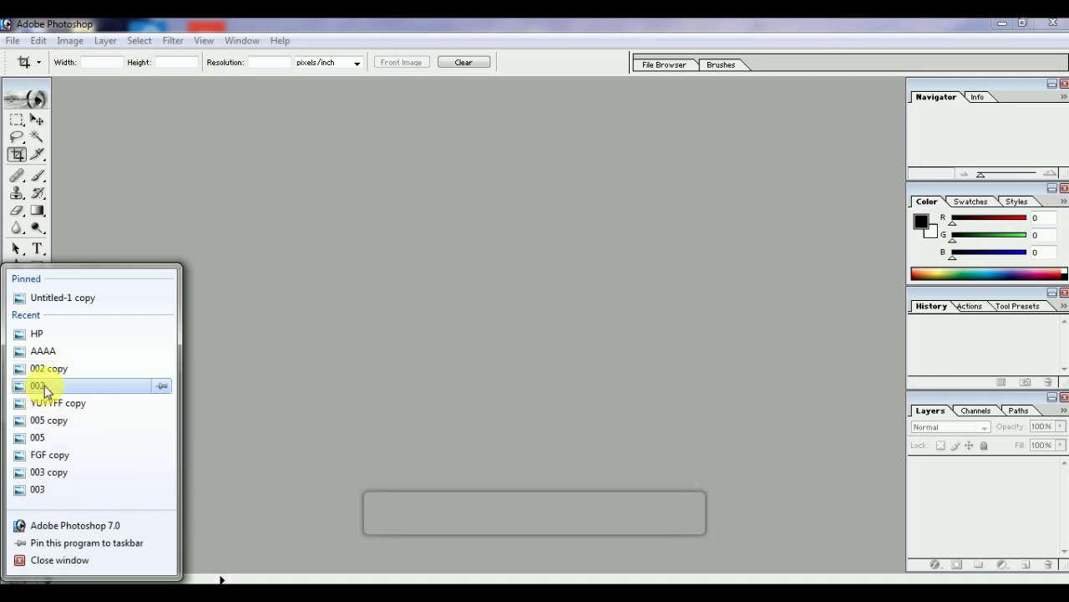
right_click(46, 409)
left_click(90, 478)
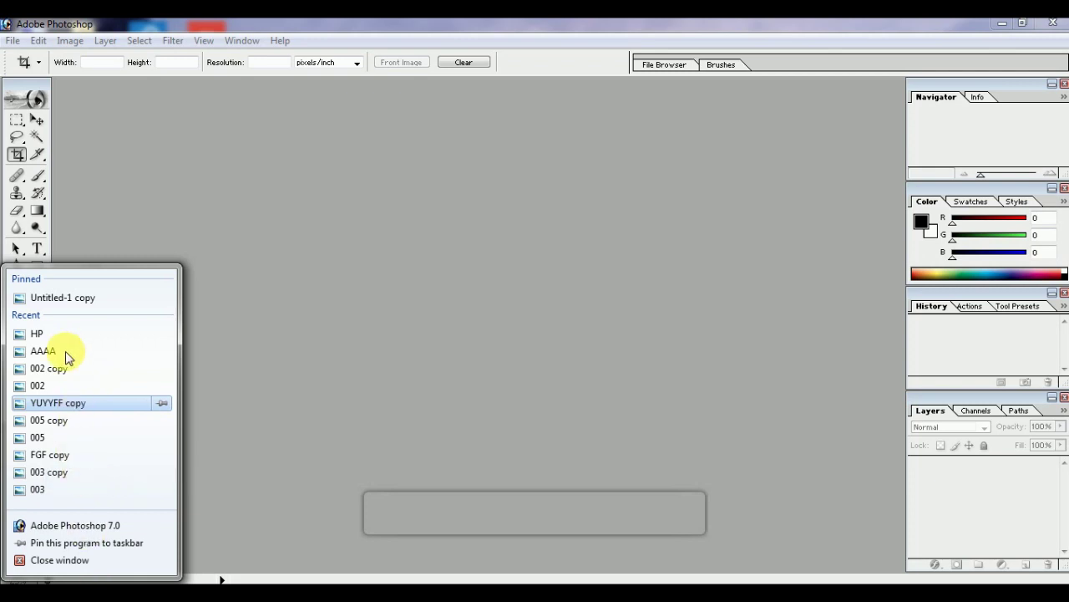
left_click(281, 387)
Close Photoshop 7.0 and relaunch it from the desktop shortcut, three times over
left_click(1052, 22)
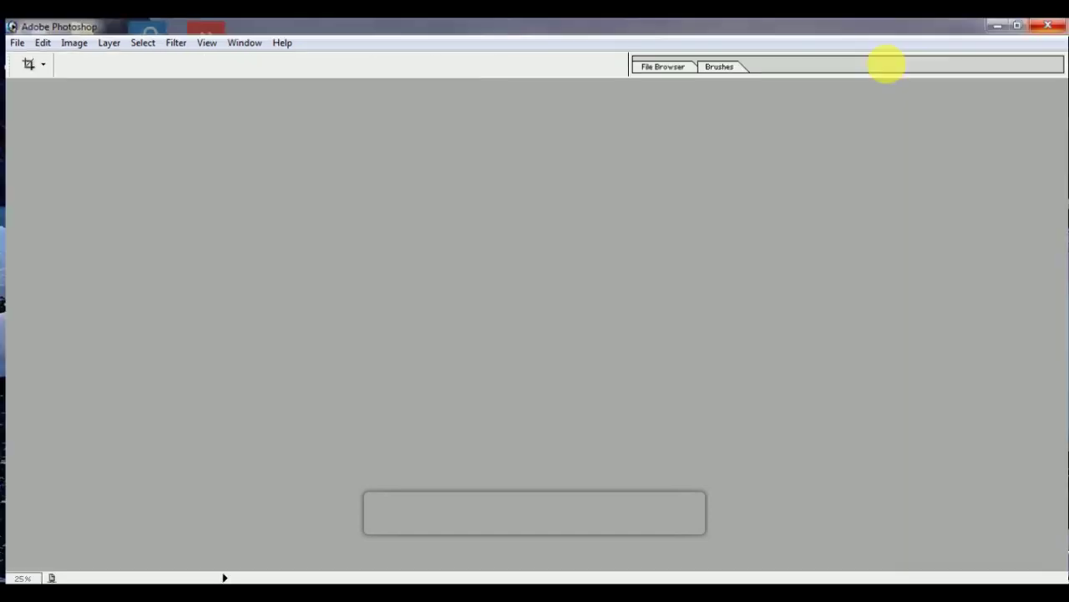
double_click(108, 129)
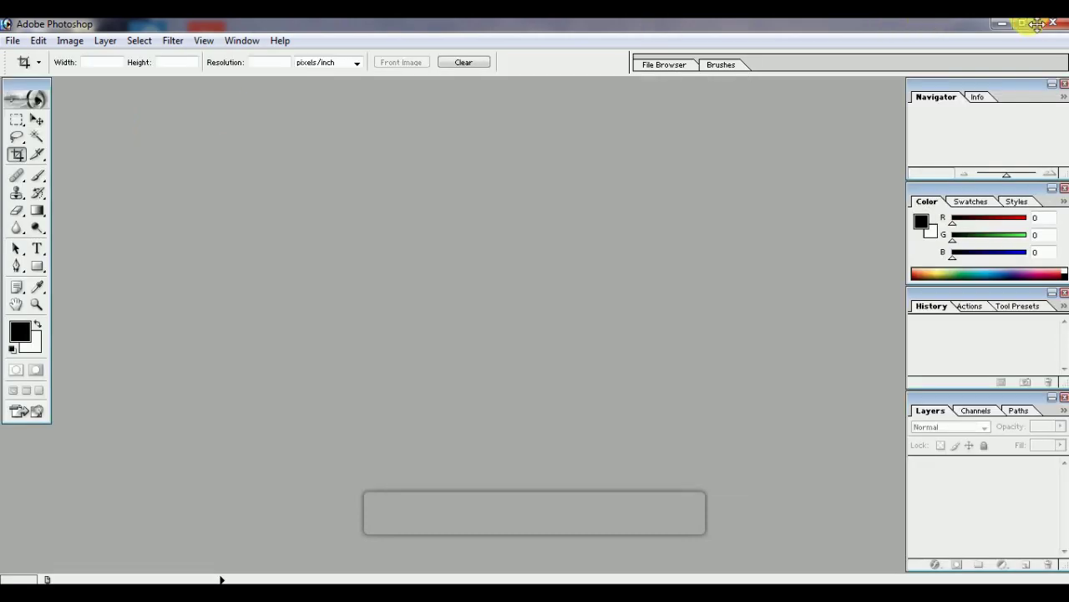
left_click(1053, 23)
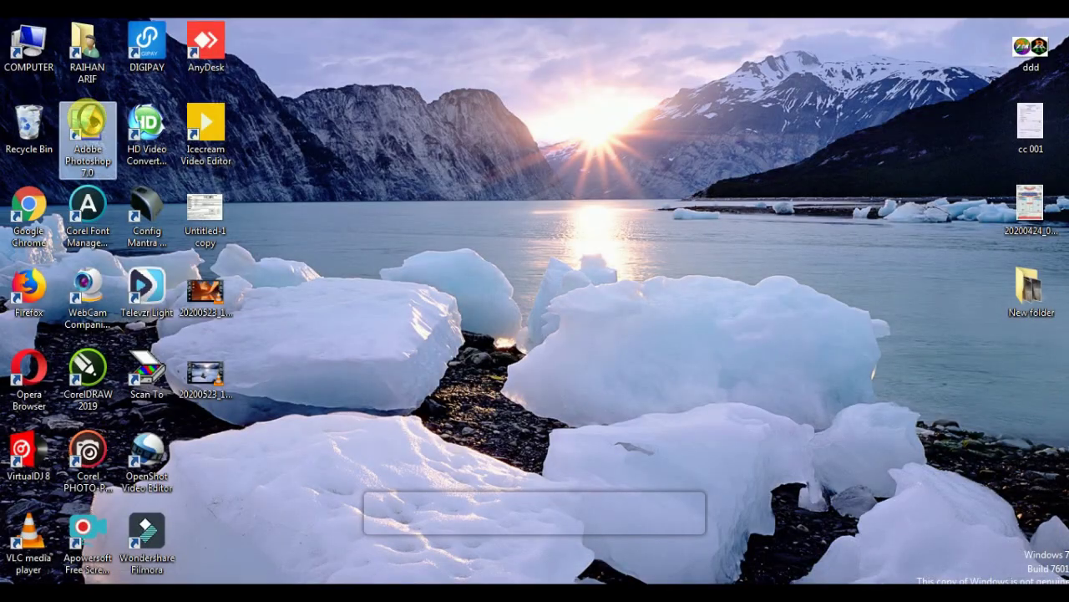
double_click(88, 124)
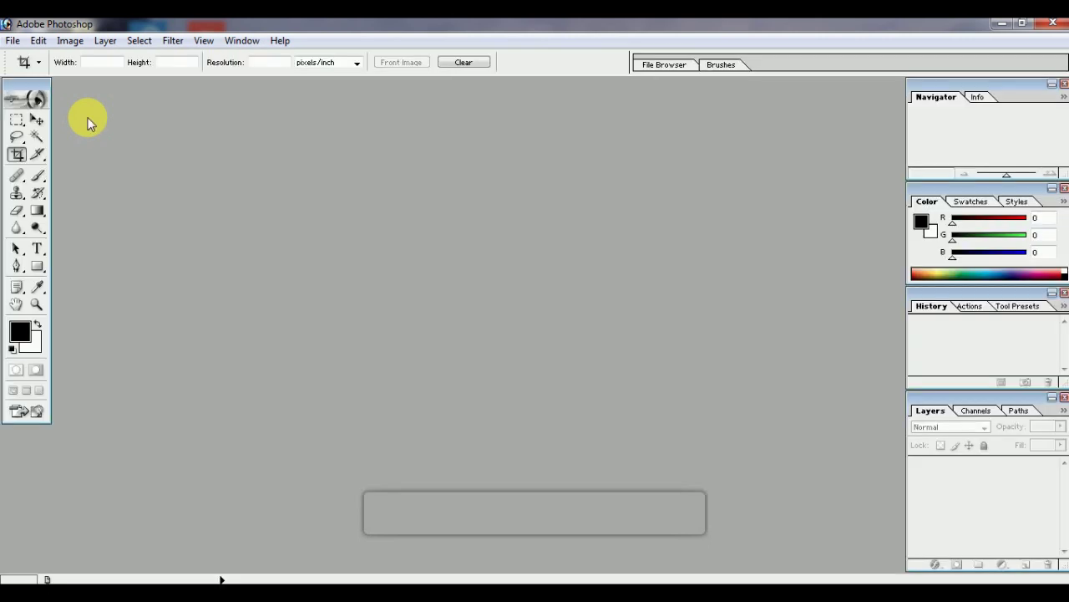
left_click(1052, 24)
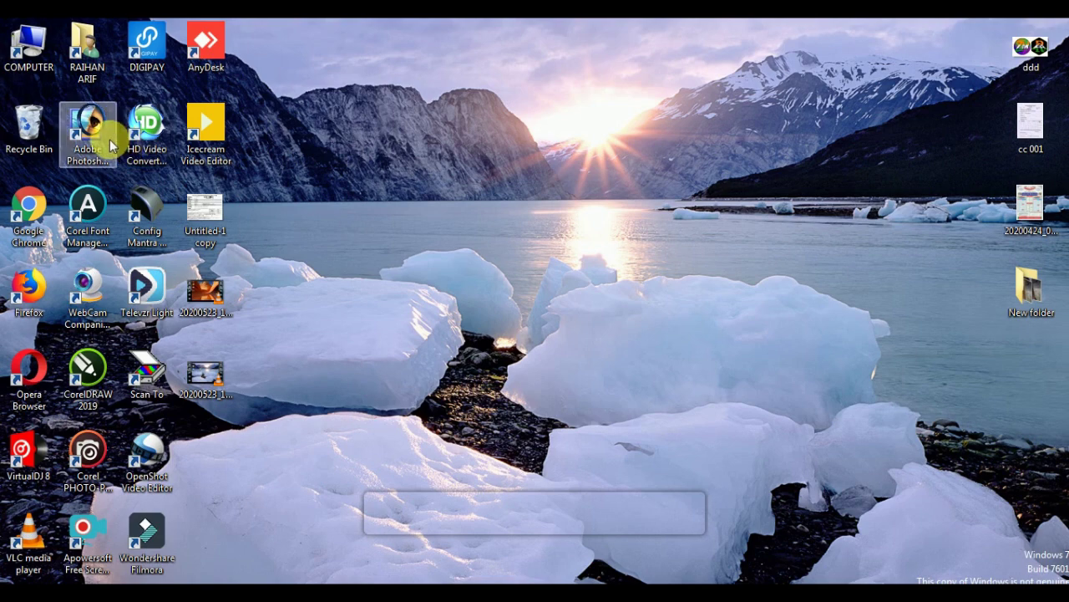
left_click(110, 139)
double_click(109, 139)
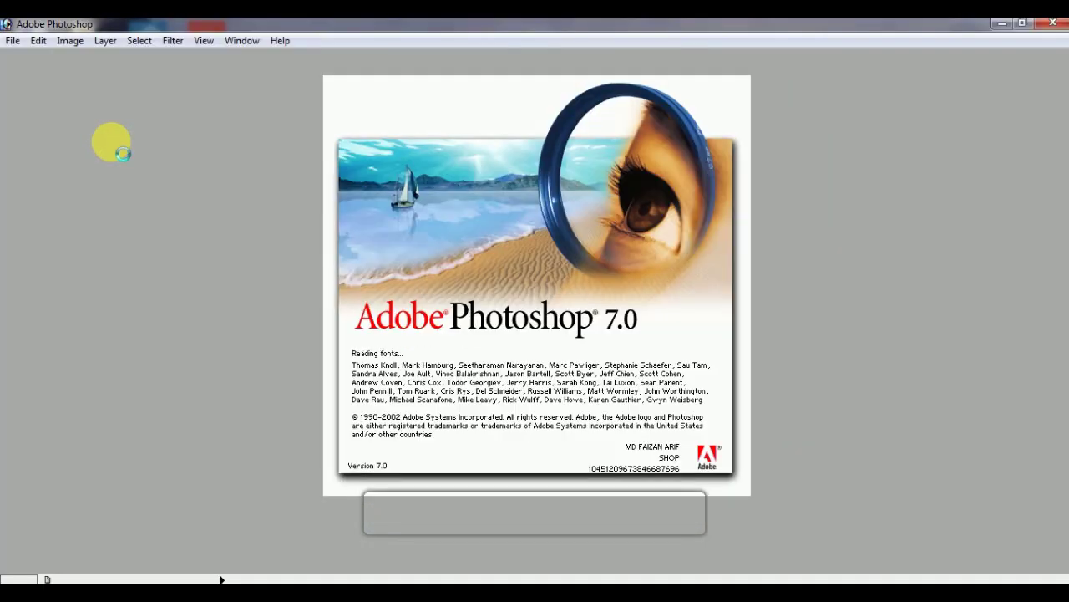